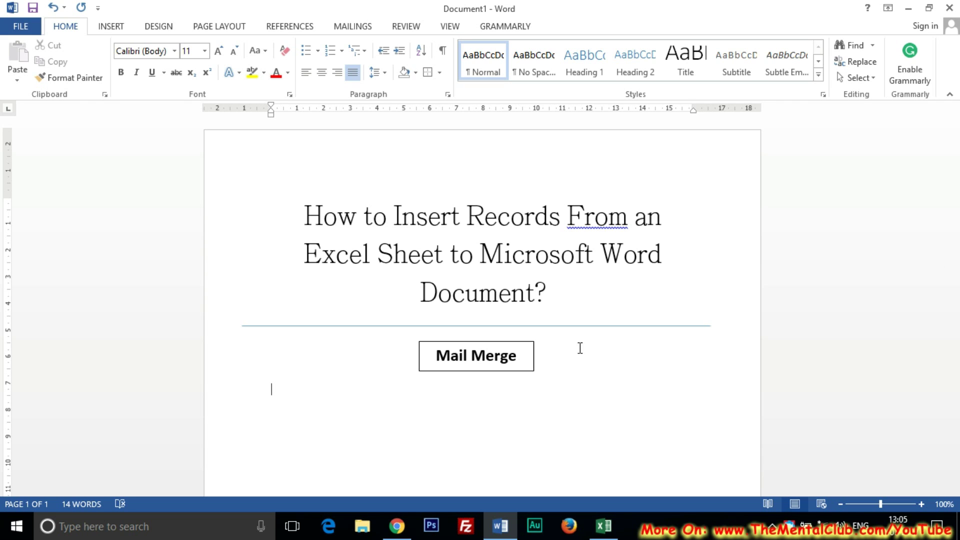
- Bring the Test.xlsx workbook forward and scroll through its student records
scroll(815, 233, "down", 1)
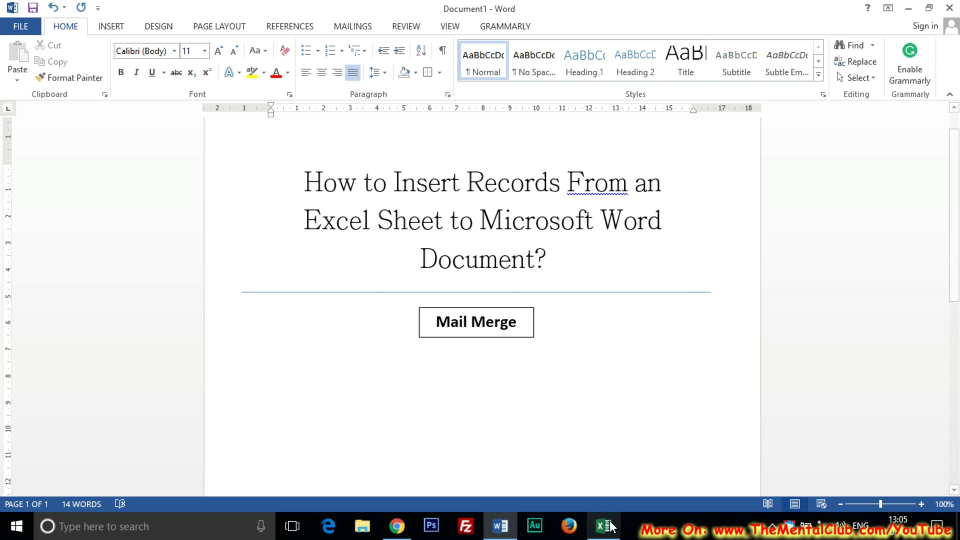
left_click(610, 526)
left_click(202, 331)
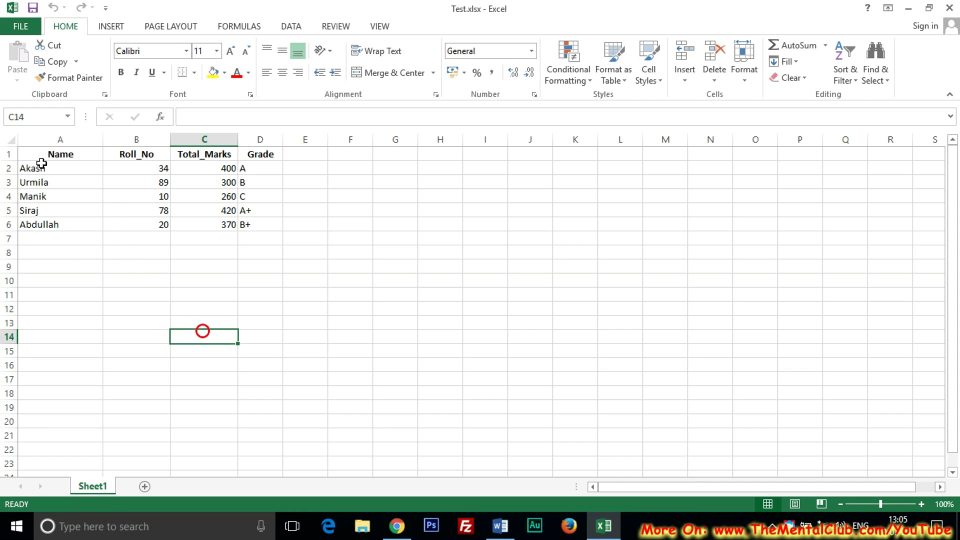
scroll(301, 225, "down", 1)
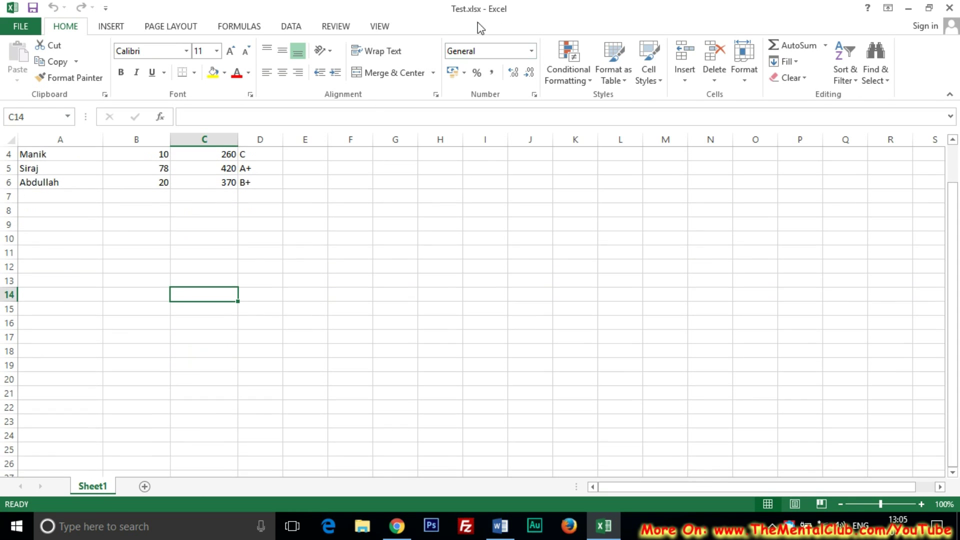
scroll(632, 180, "up", 1)
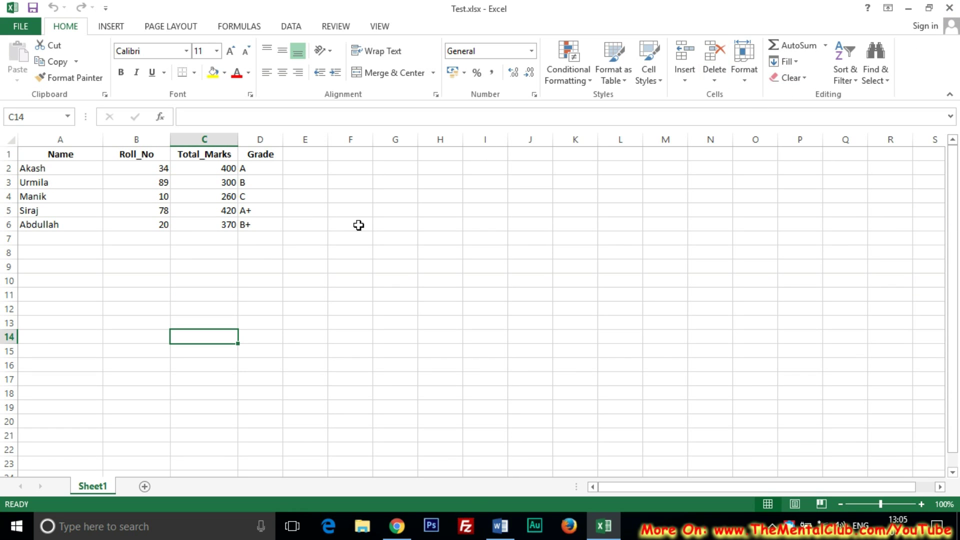
left_click(499, 525)
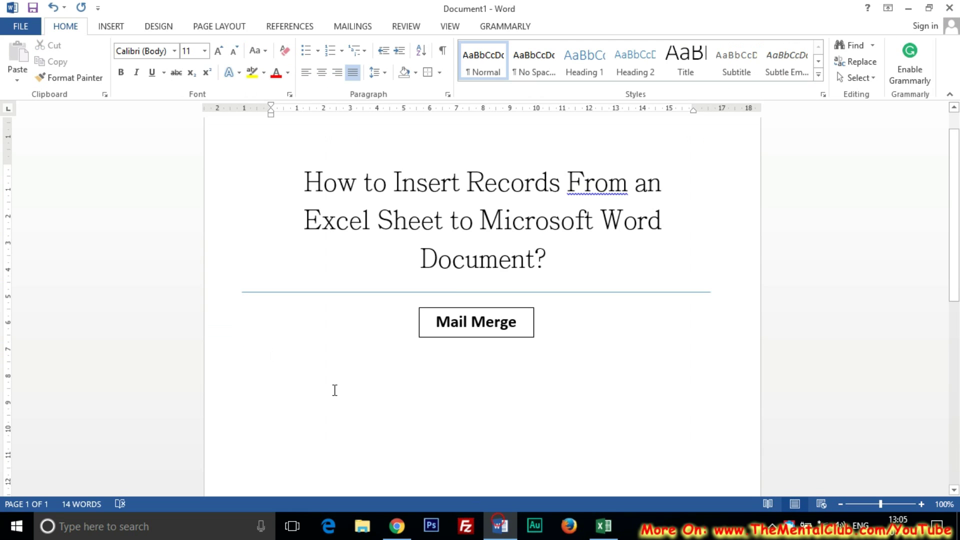
left_click(603, 525)
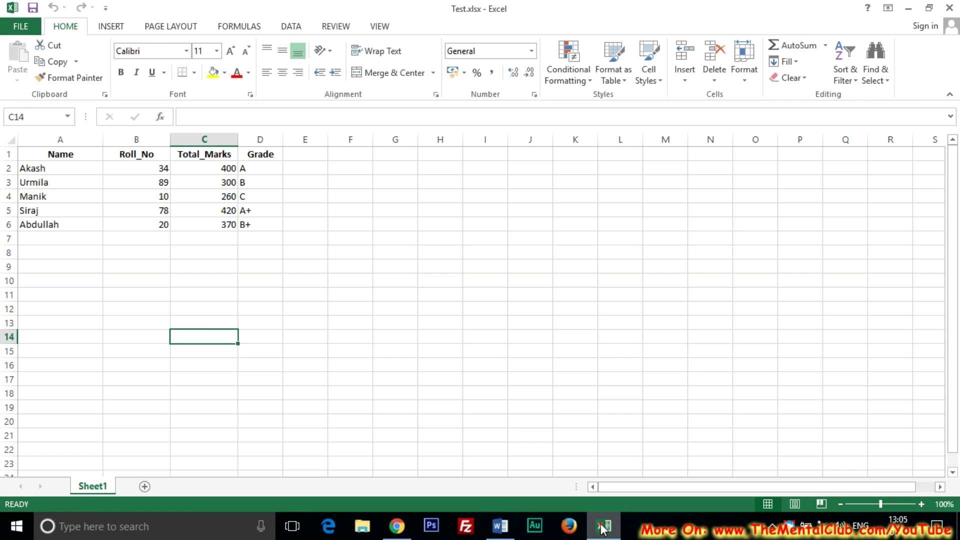
- Select the five student records in cells A2:D6
left_click(92, 280)
left_click(337, 322)
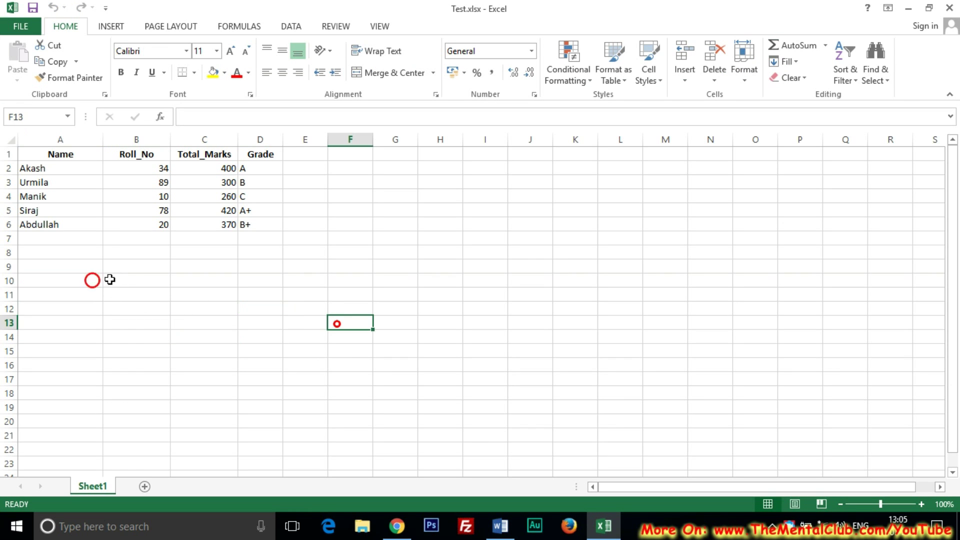
left_click_drag(58, 245, 143, 308)
left_click(321, 364)
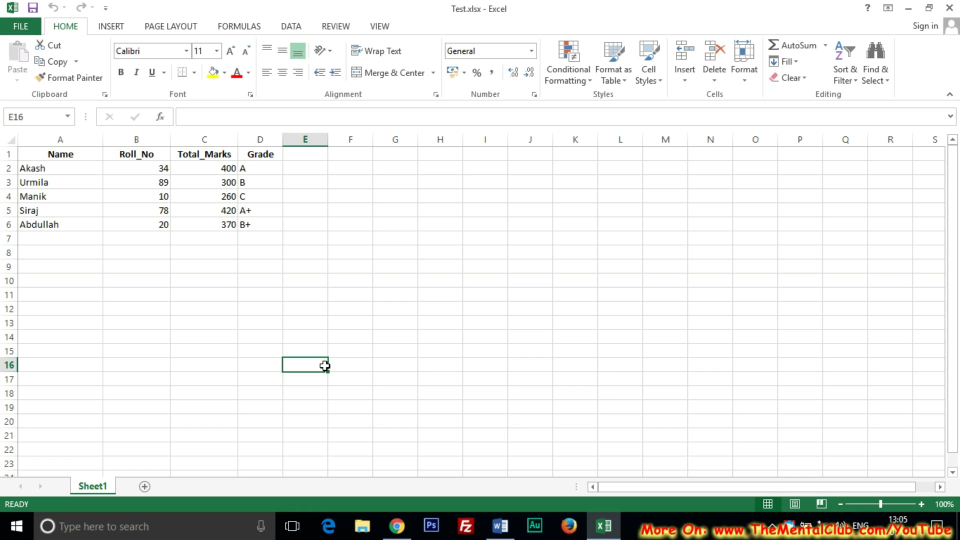
left_click(140, 292)
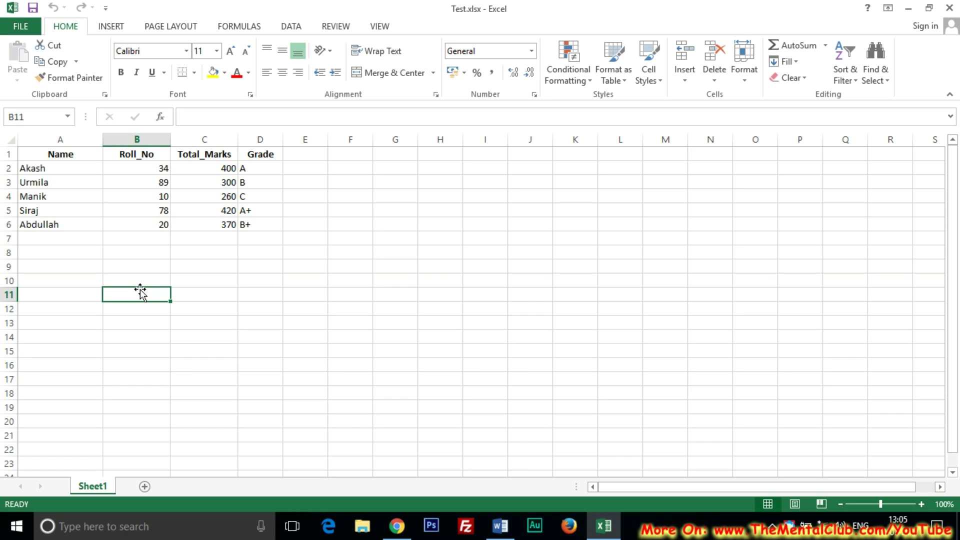
left_click(224, 299)
scroll(223, 302, "down", 1)
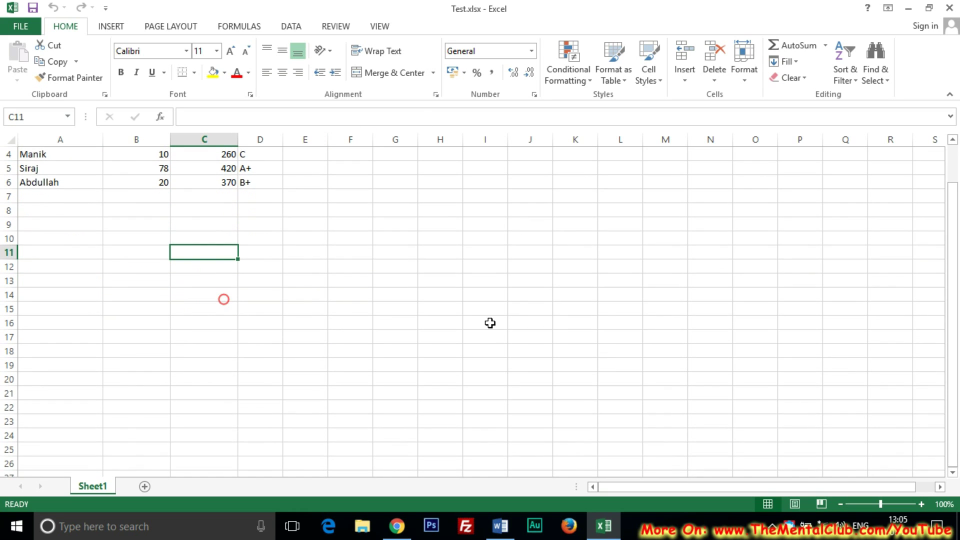
left_click_drag(949, 315, 949, 309)
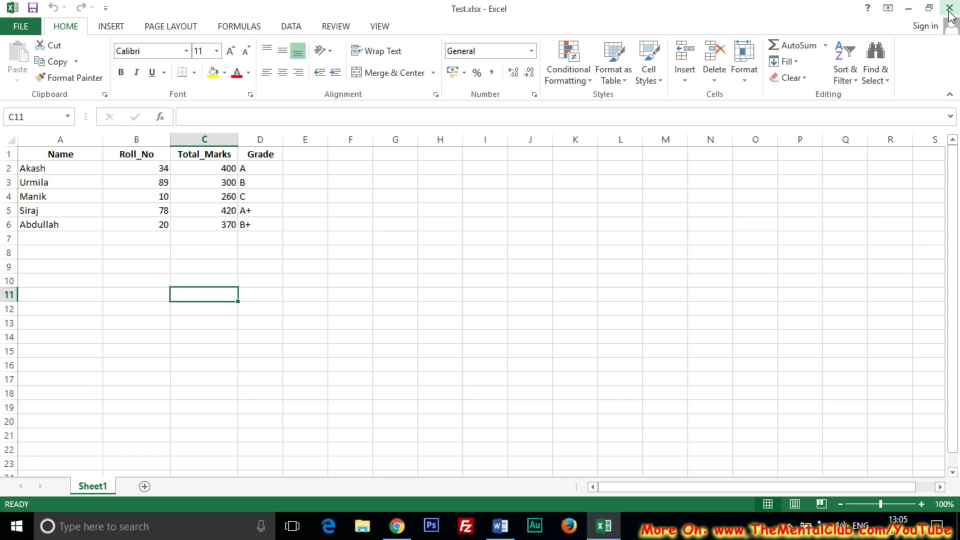
left_click_drag(35, 166, 252, 239)
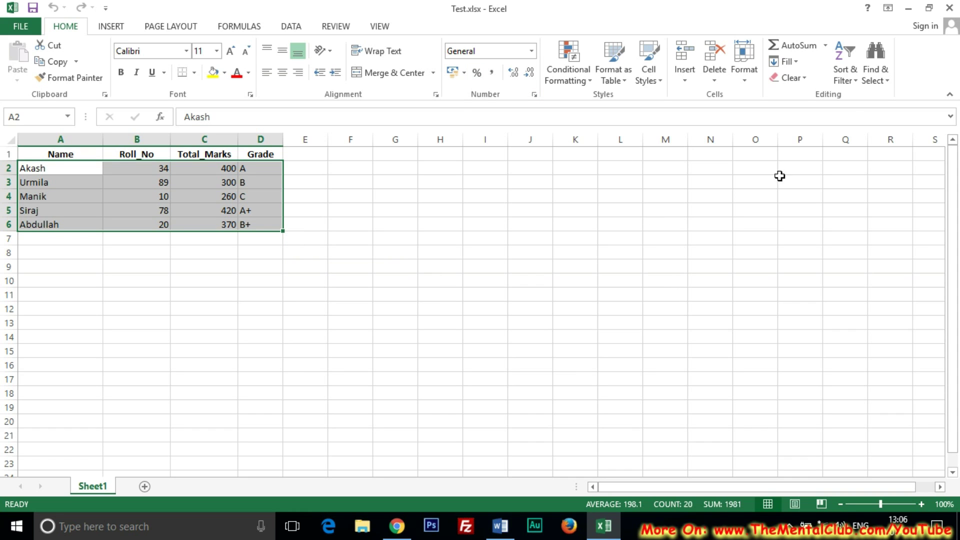
- Close Test.xlsx, place the cursor below Mail Merge, and minimize Word to the desktop
left_click(952, 9)
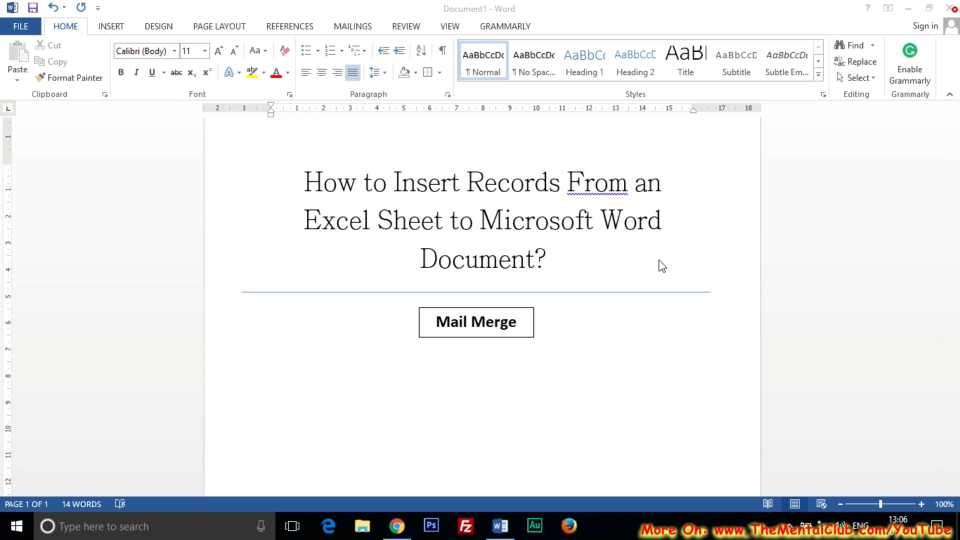
left_click(302, 380)
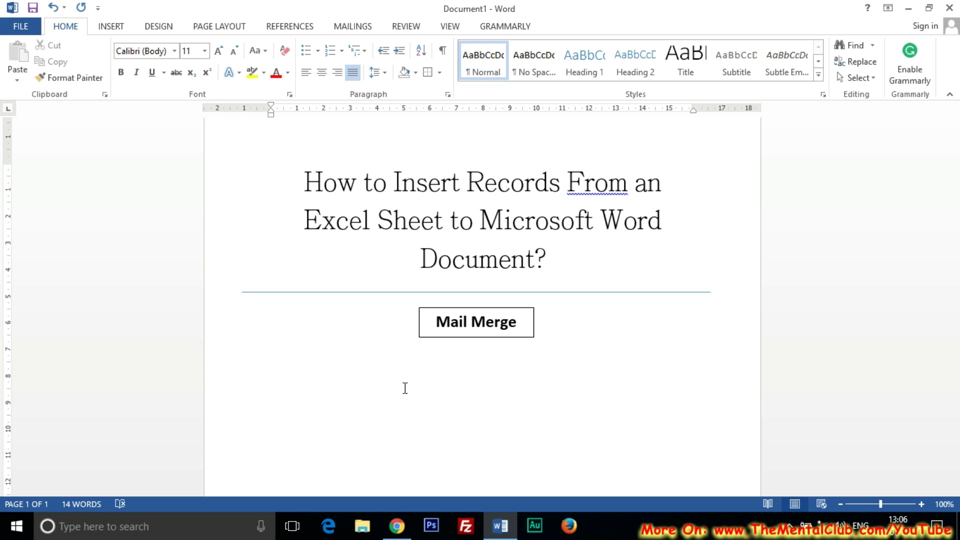
left_click(907, 8)
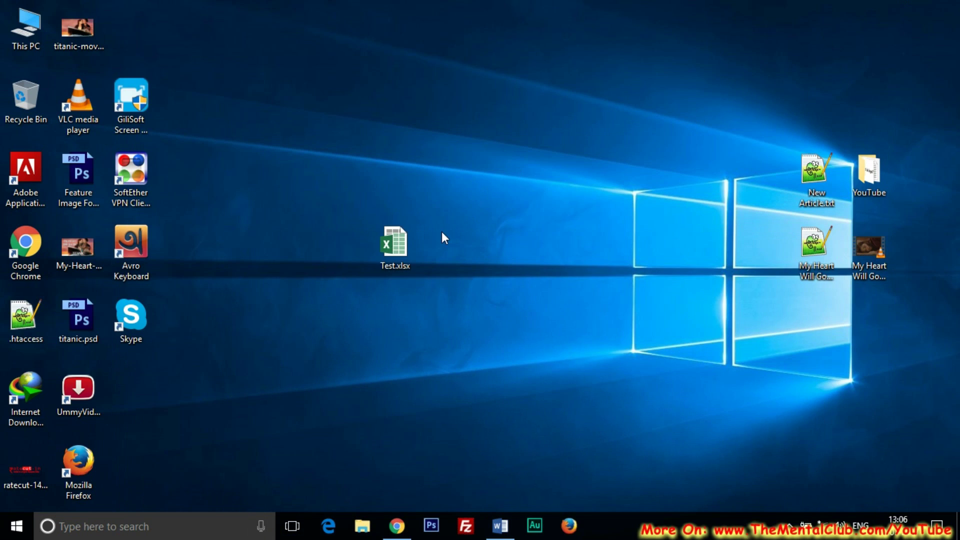
- Reopen Test.xlsx, check the Name, Roll_No, Total_Marks and Grade headers, then return to Word
double_click(415, 246)
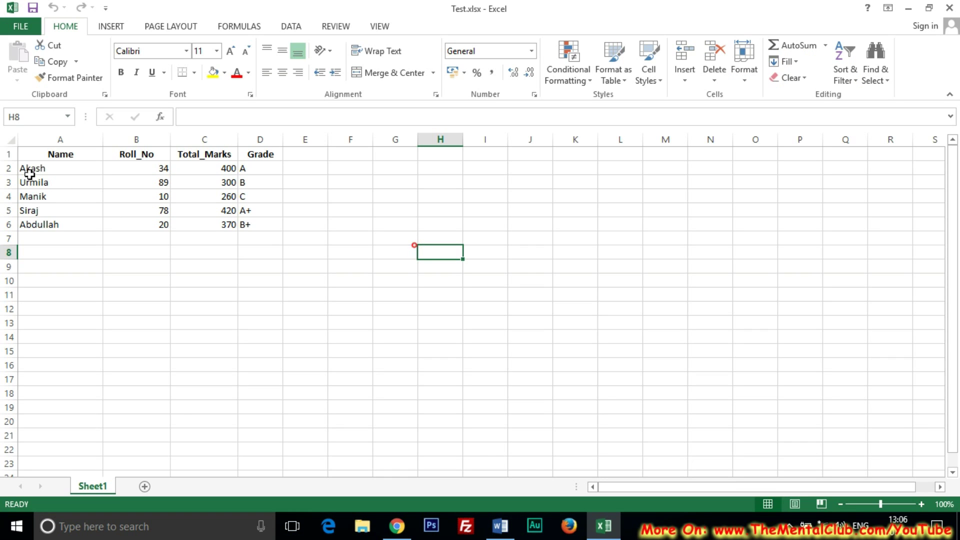
left_click(64, 153)
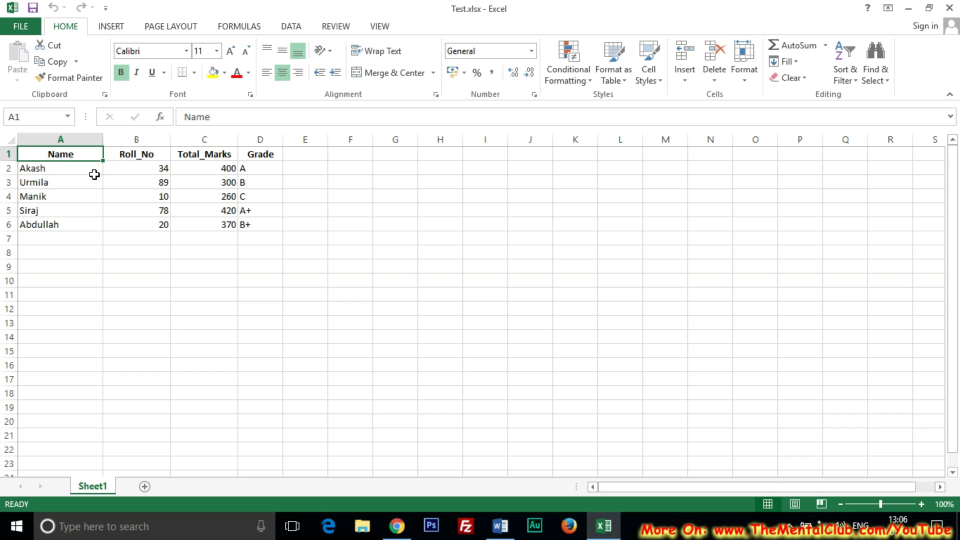
left_click(139, 157)
left_click(206, 156)
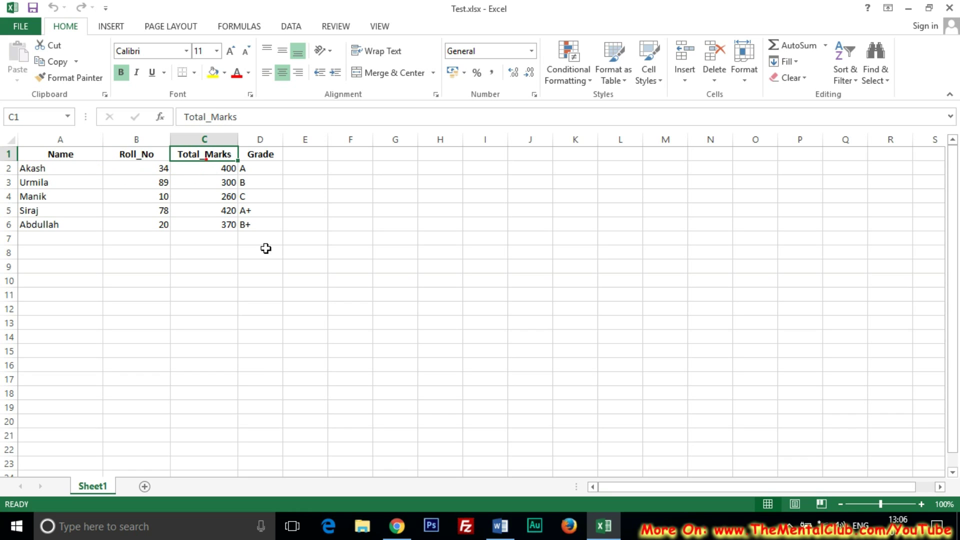
left_click(268, 159)
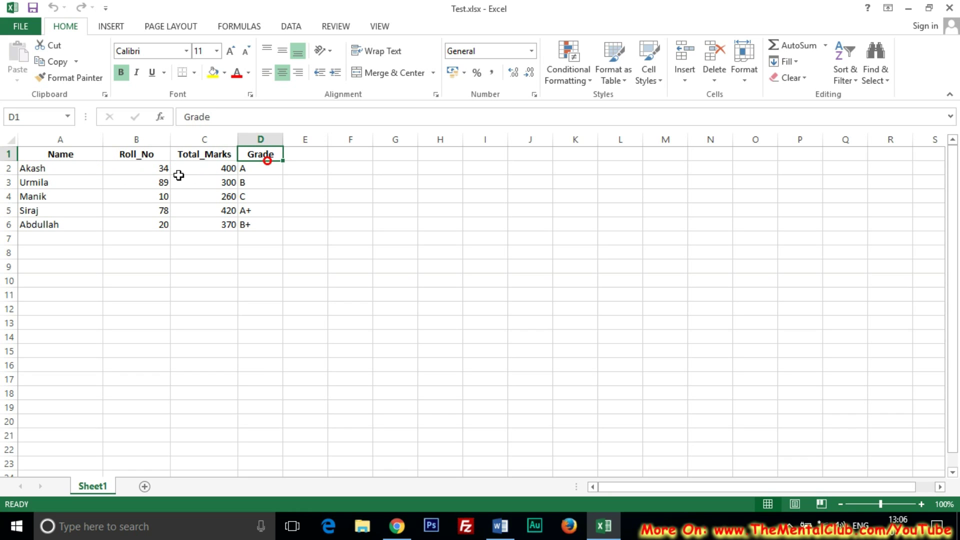
left_click(68, 153)
left_click(498, 528)
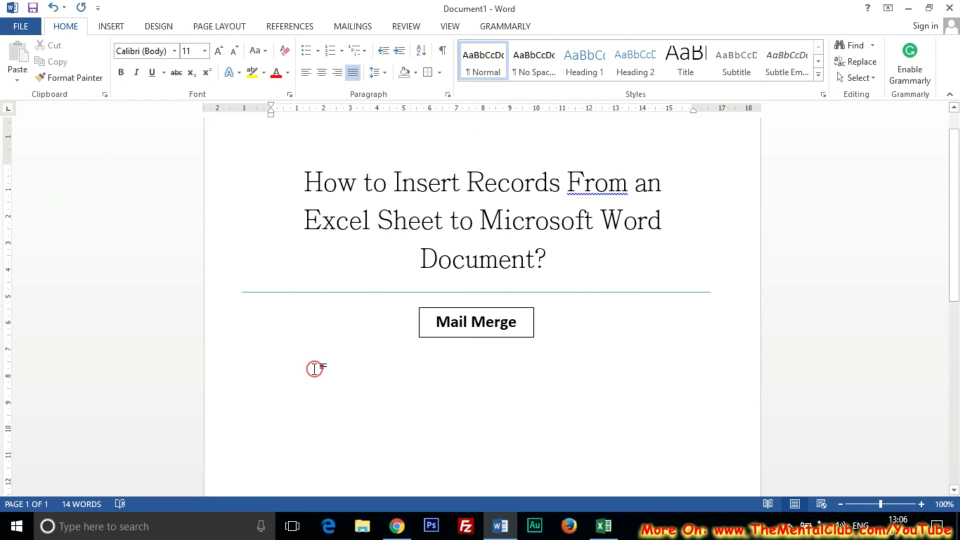
- Type the Student Name: label on its own line, checking the Roll_No header in Excel
type("Student Name:")
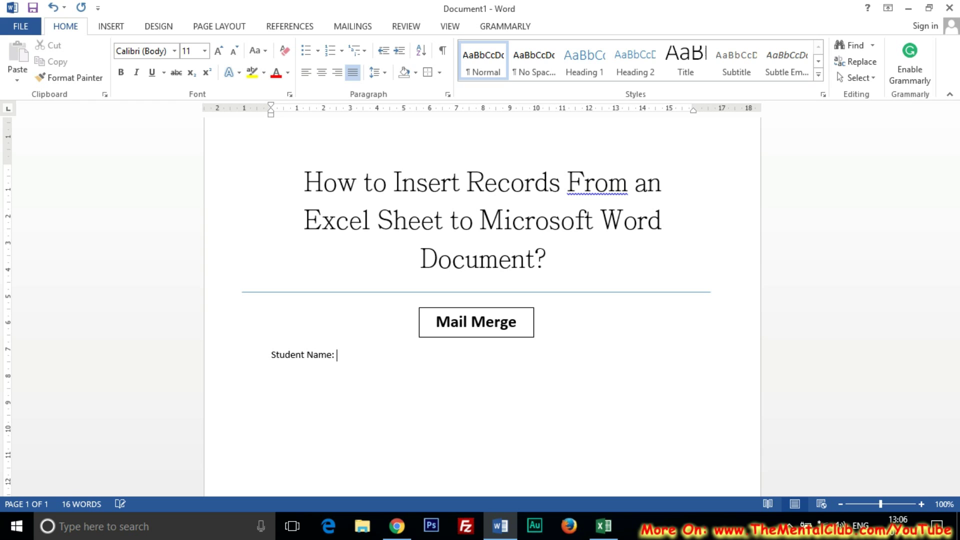
key("Return")
left_click(603, 526)
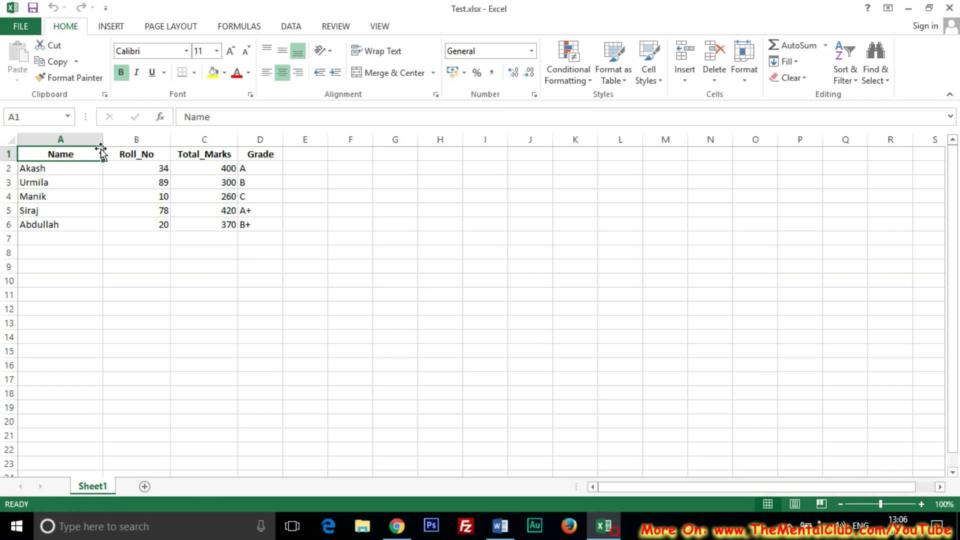
left_click(131, 159)
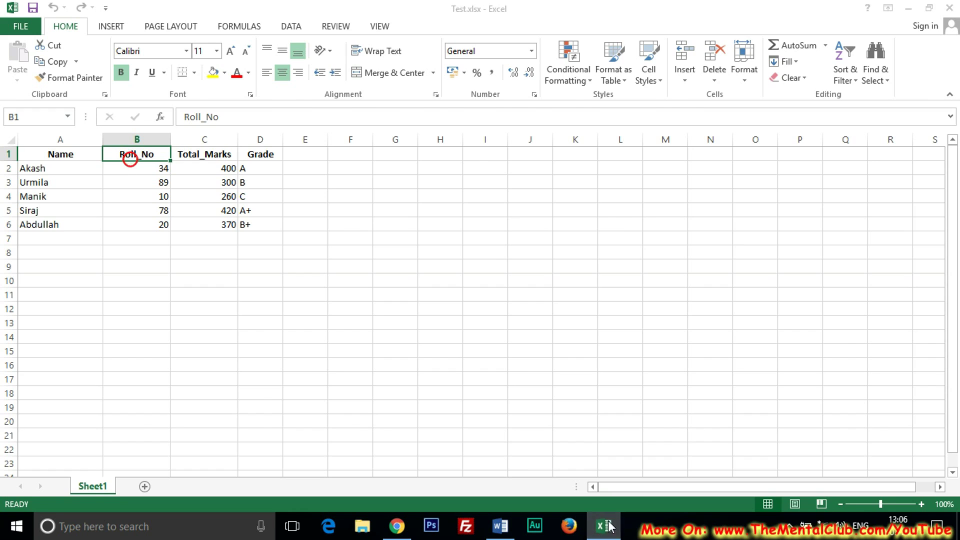
key("alt+Tab")
- Add the Roll No: and Total Marks: labels, checking the Total_Marks header in Excel
type("Ro")
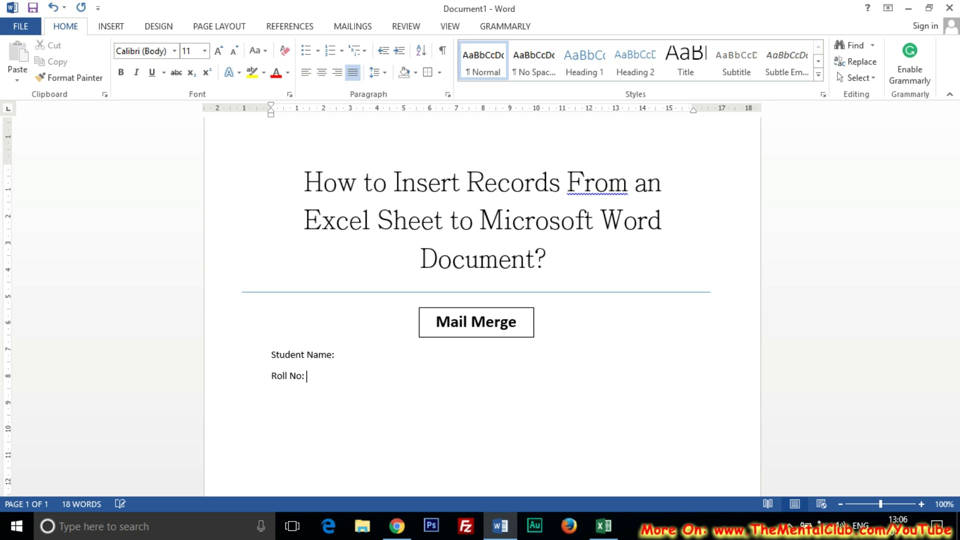
left_click(607, 522)
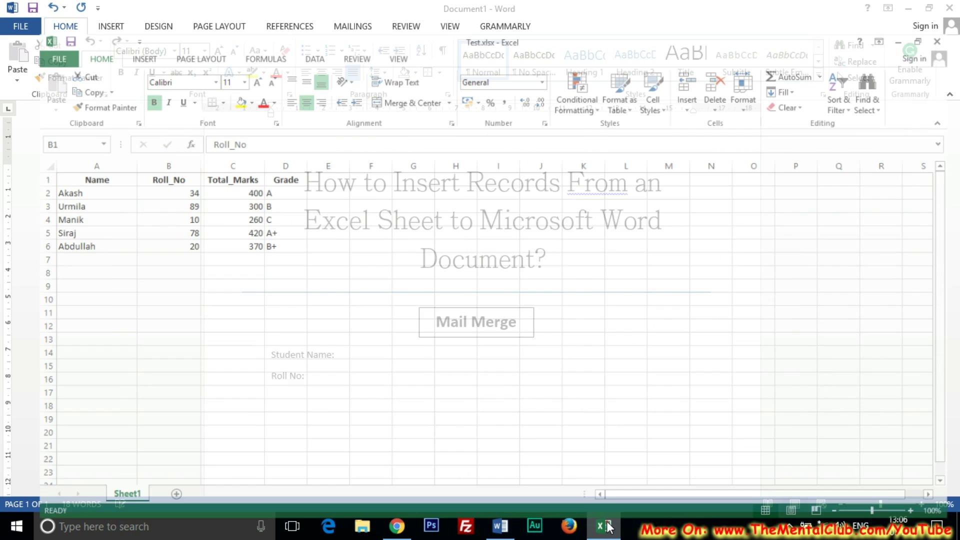
left_click(188, 154)
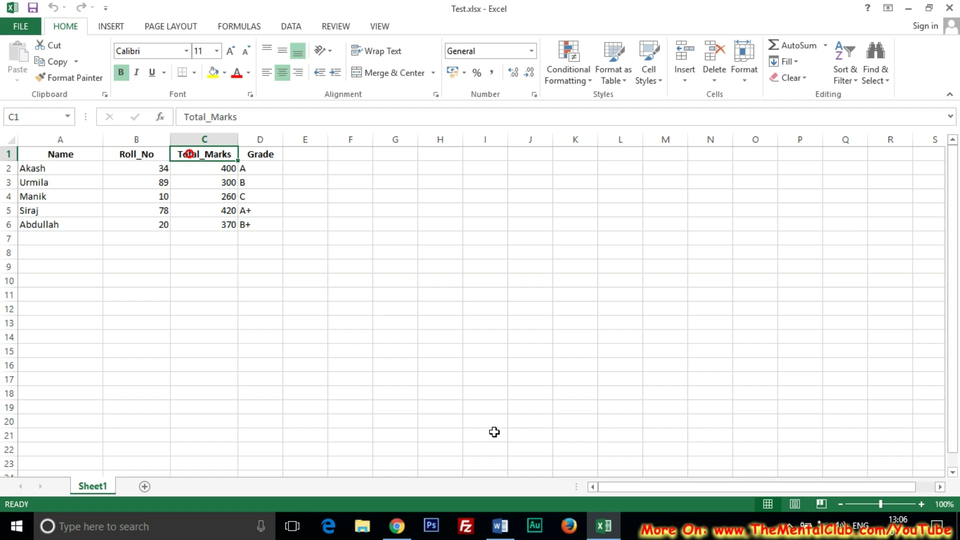
key("alt+Tab")
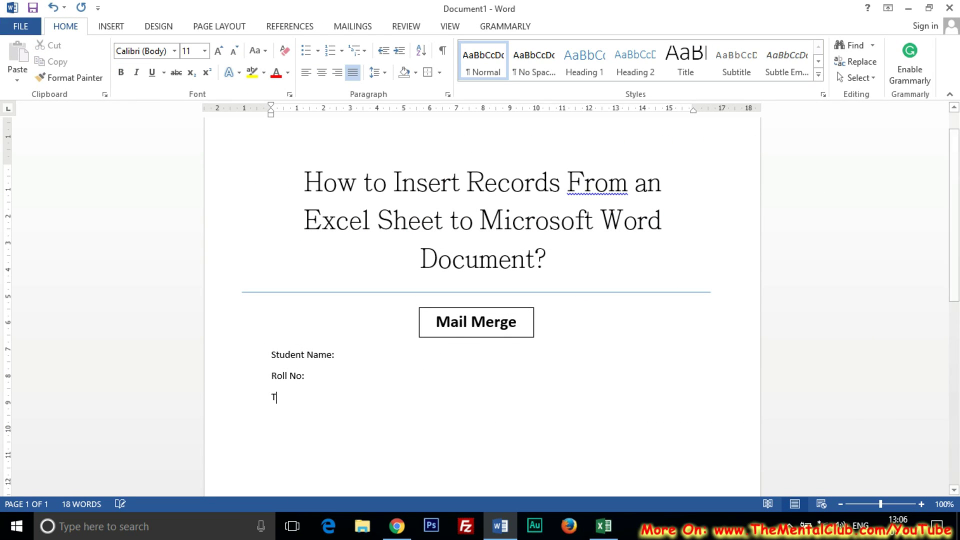
type("otal Marks:")
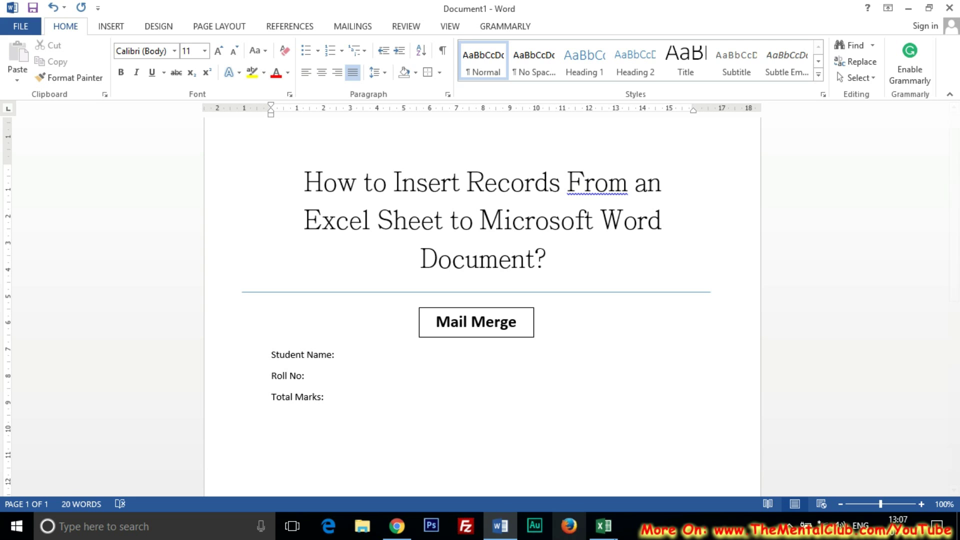
- Add the Grade: label on a new line and close the Test.xlsx workbook
left_click(603, 525)
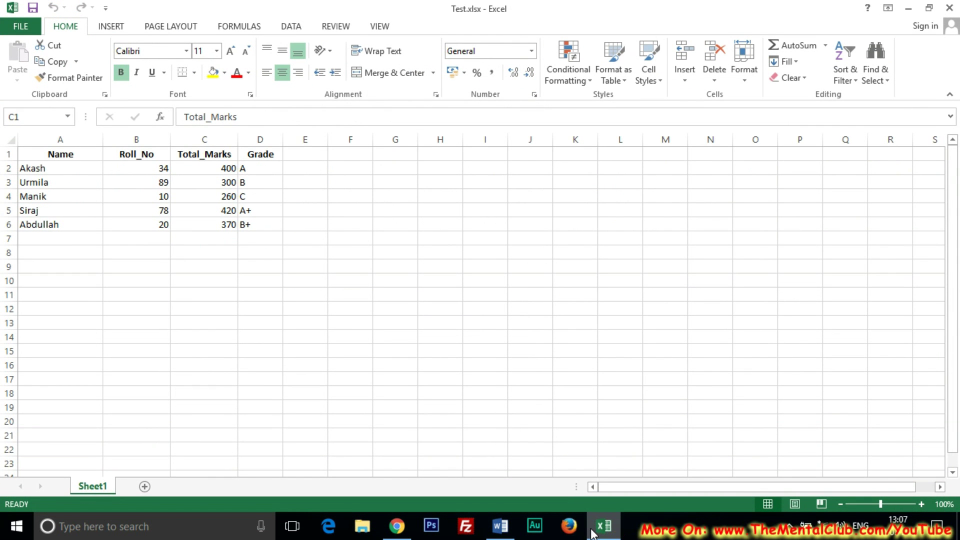
key("alt+Tab")
type("Gr")
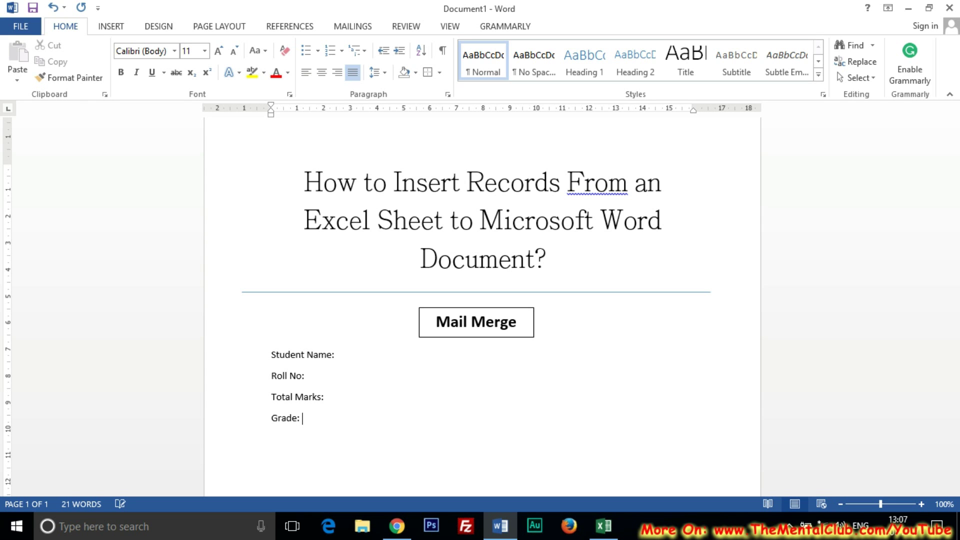
left_click(603, 524)
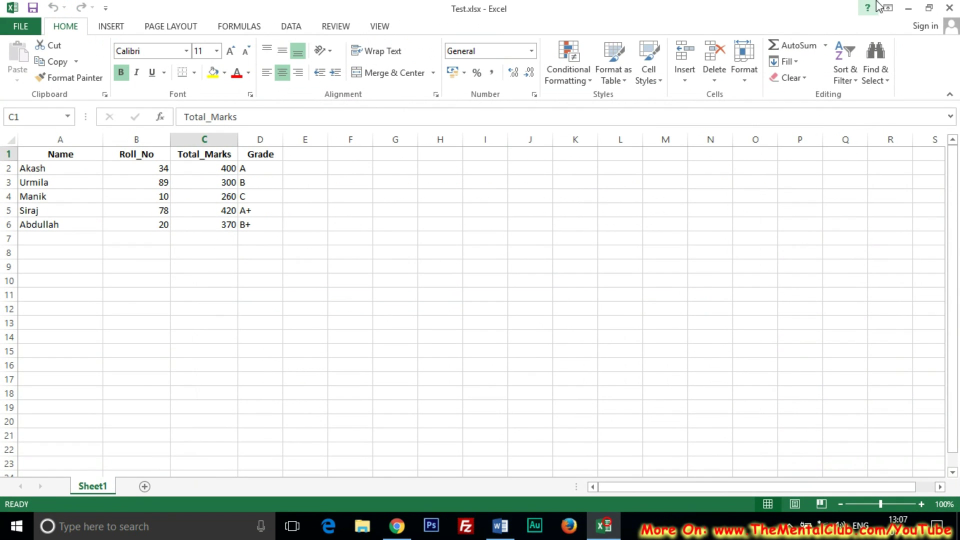
left_click(949, 7)
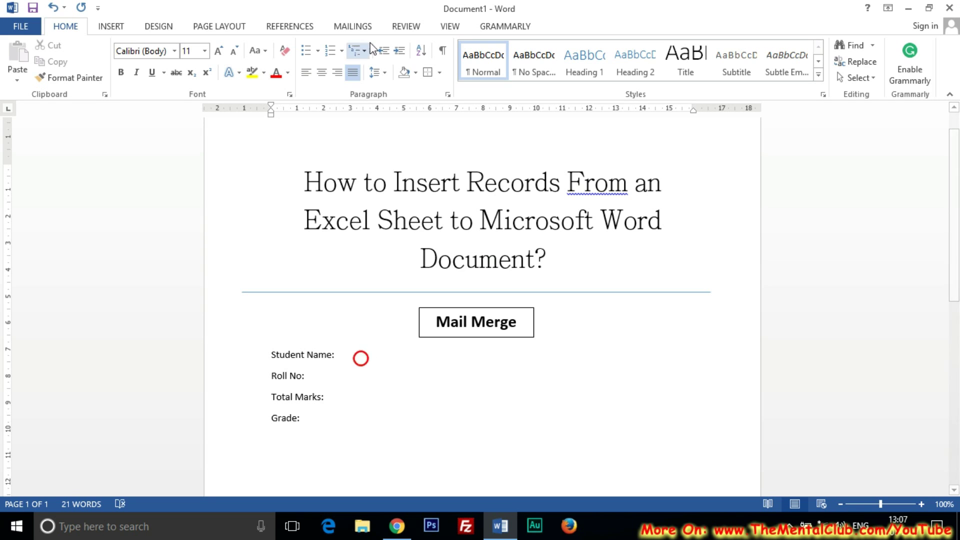
- Start a Letters mail merge on the Mailings tab and list the recipient source choices
left_click(349, 25)
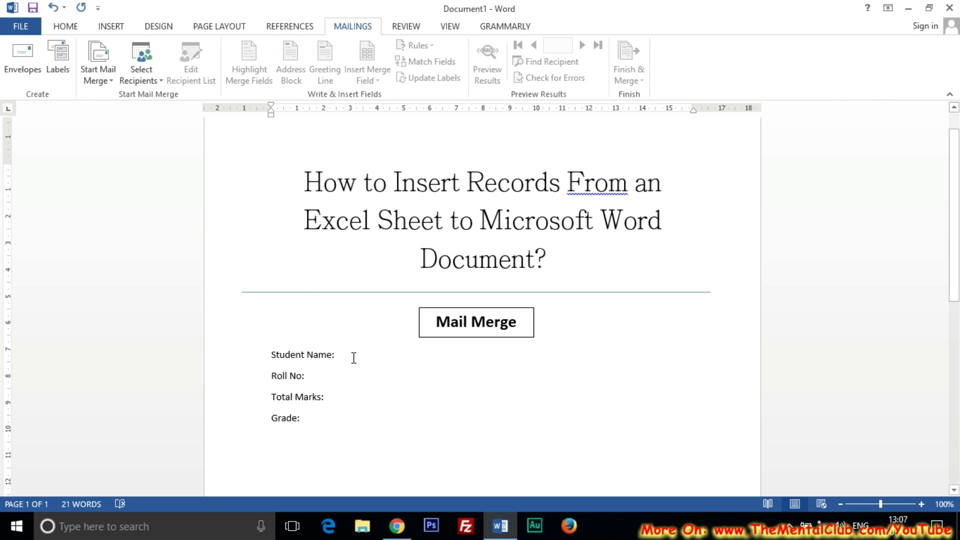
left_click(107, 85)
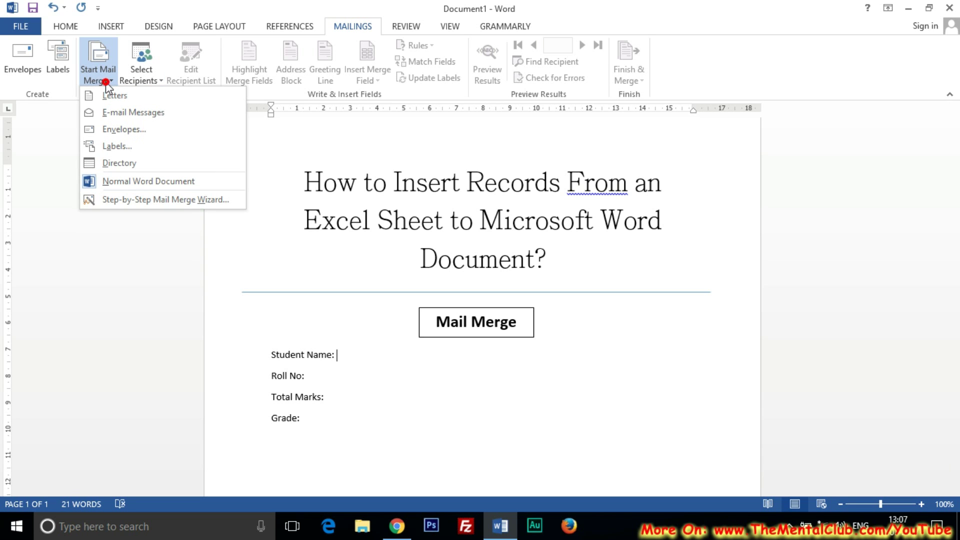
left_click(148, 100)
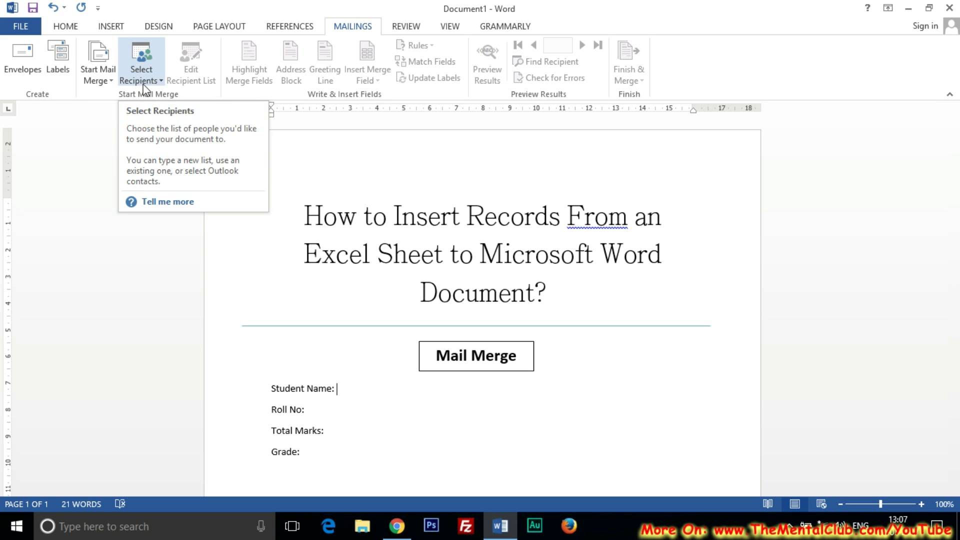
left_click(143, 84)
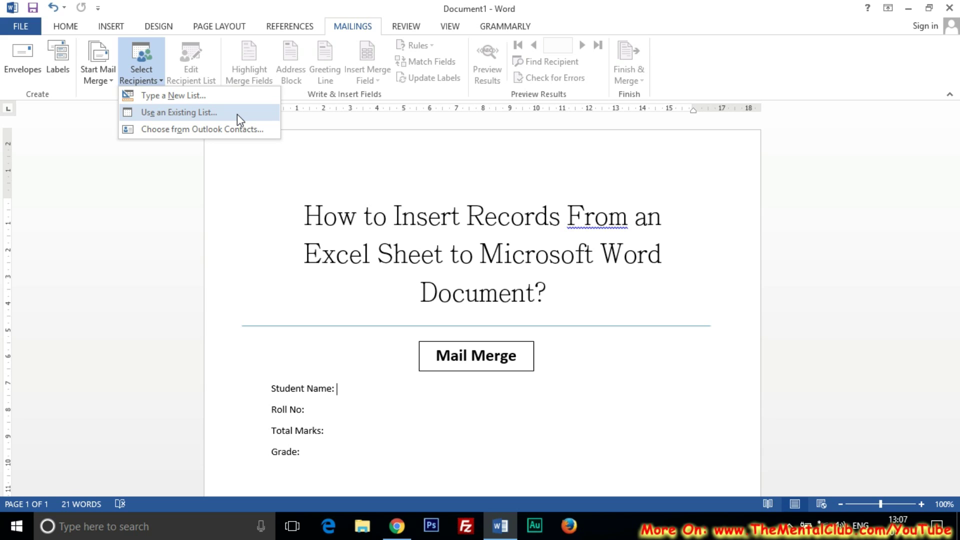
- Use Test.xlsx from the Desktop as the existing recipient list, accepting Sheet1$
left_click(185, 113)
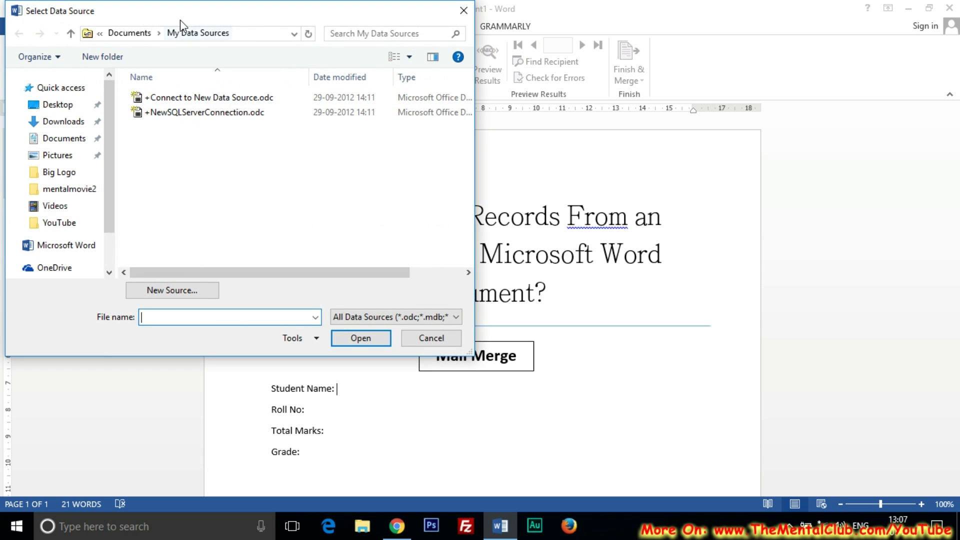
left_click_drag(180, 20, 398, 54)
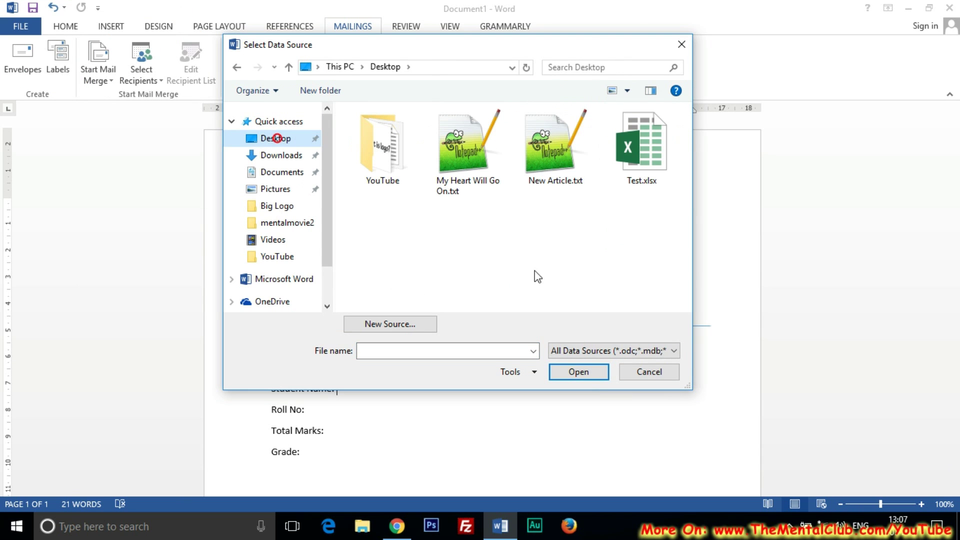
left_click(638, 182)
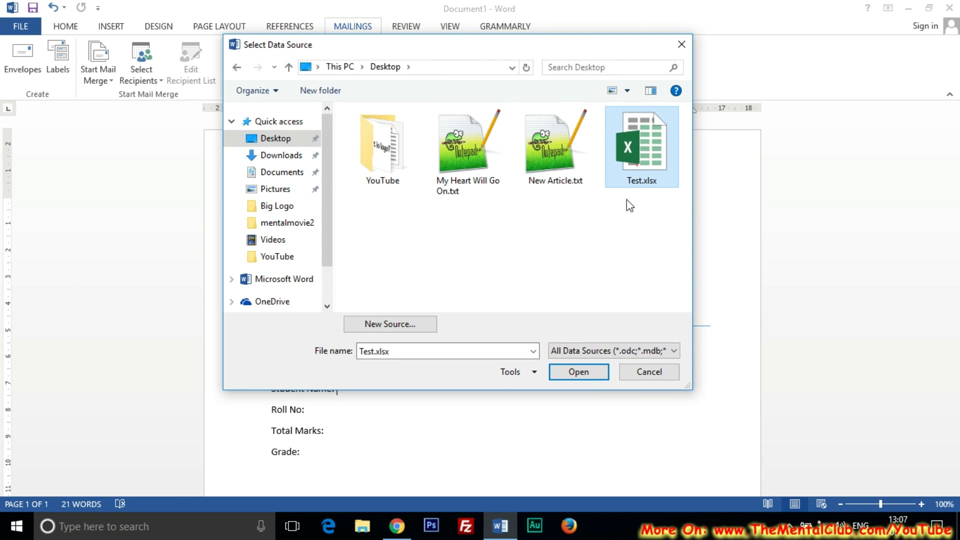
left_click(578, 372)
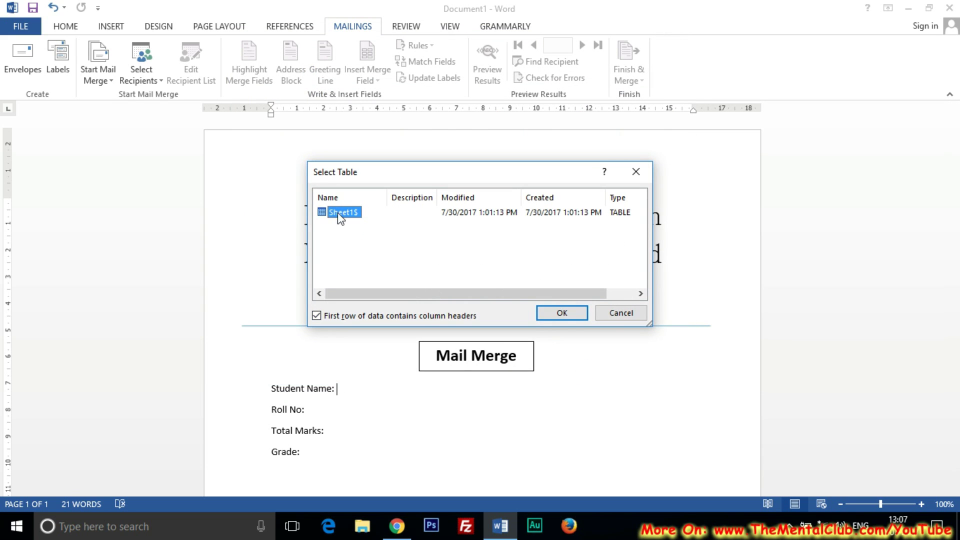
left_click(573, 319)
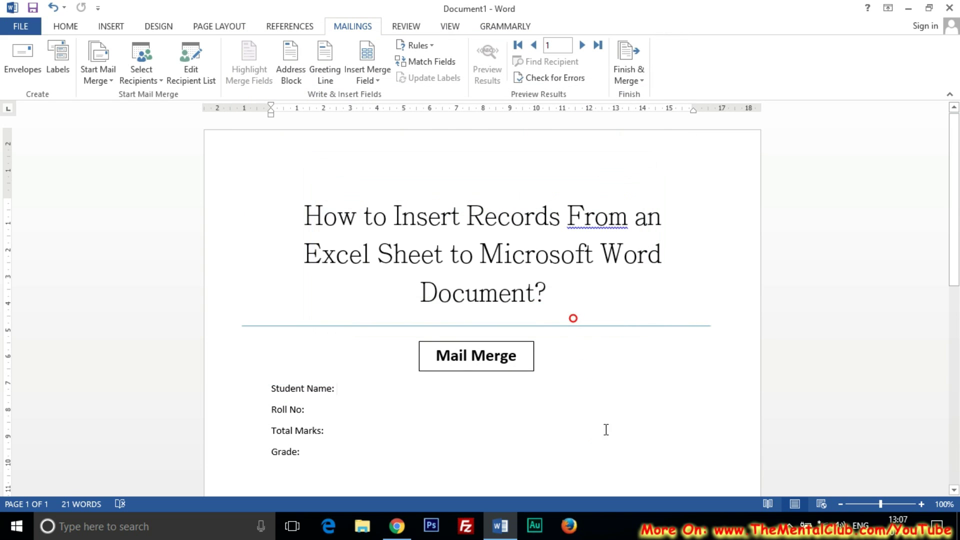
- Insert the «Name» merge field after the Student Name: label
left_click(364, 393)
left_click(376, 82)
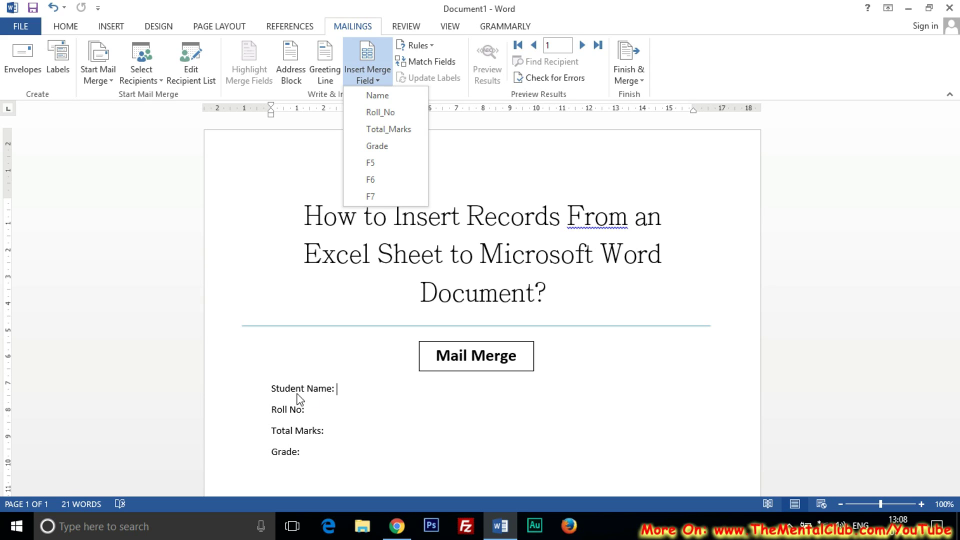
left_click(343, 393)
left_click(343, 393)
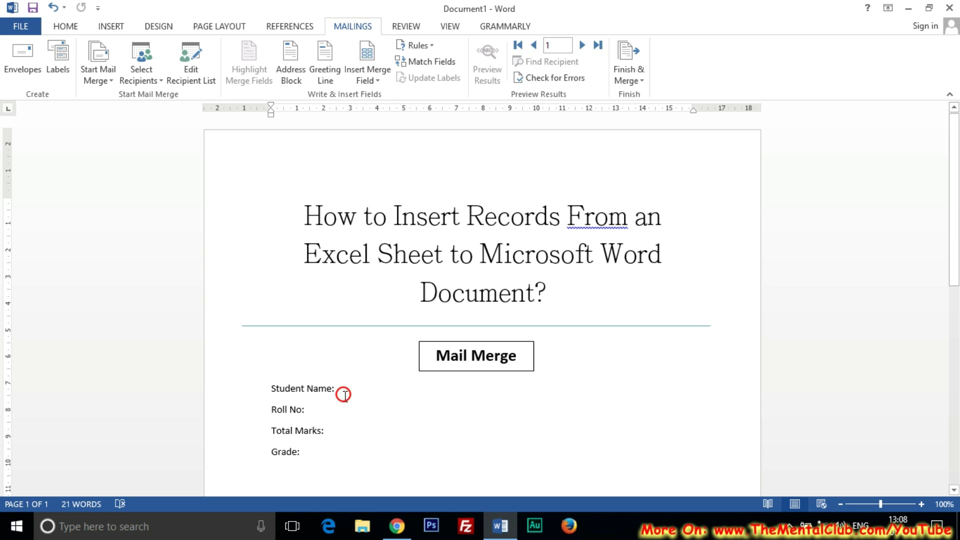
left_click(345, 393)
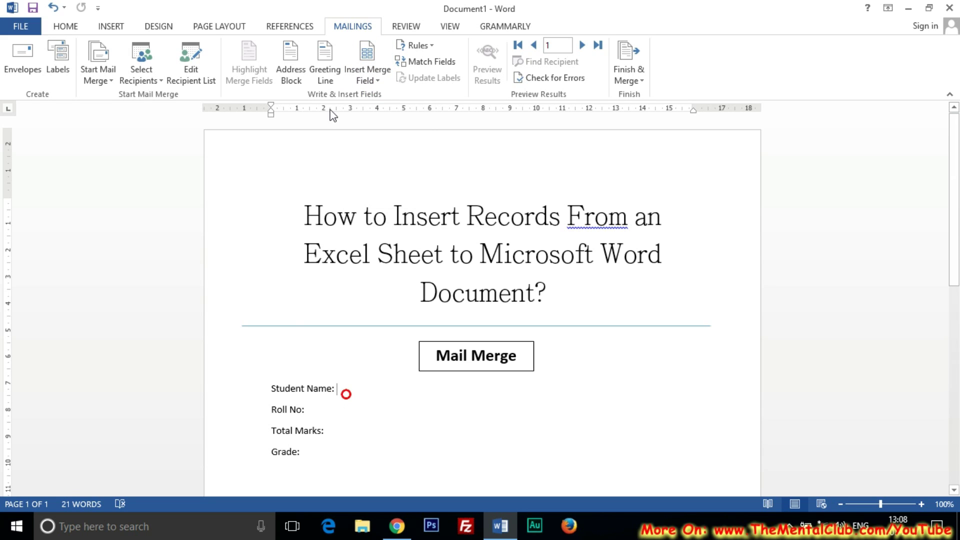
left_click(367, 86)
left_click(370, 93)
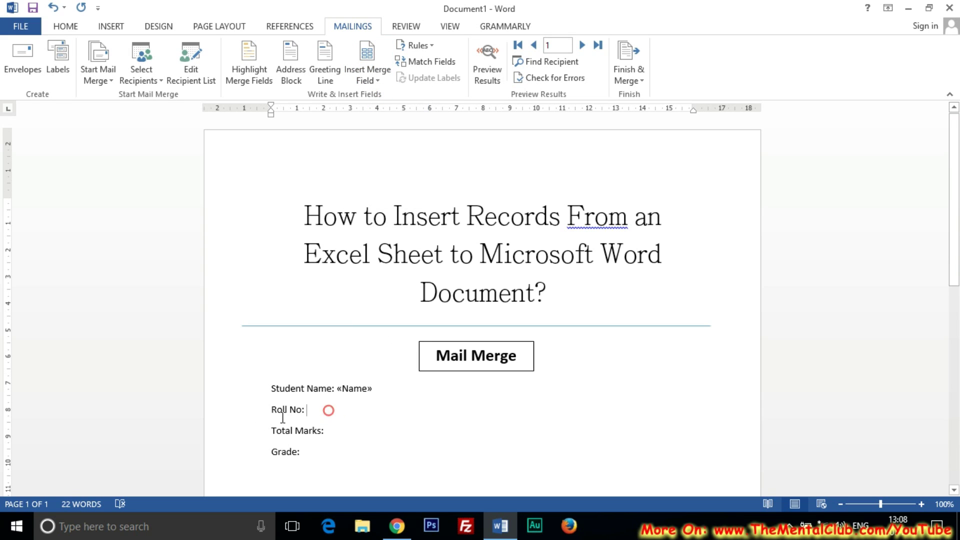
- Insert the «Roll_No», «Total_Marks» and «Grade» merge fields after their matching labels
left_click(368, 82)
left_click(382, 111)
left_click(353, 430)
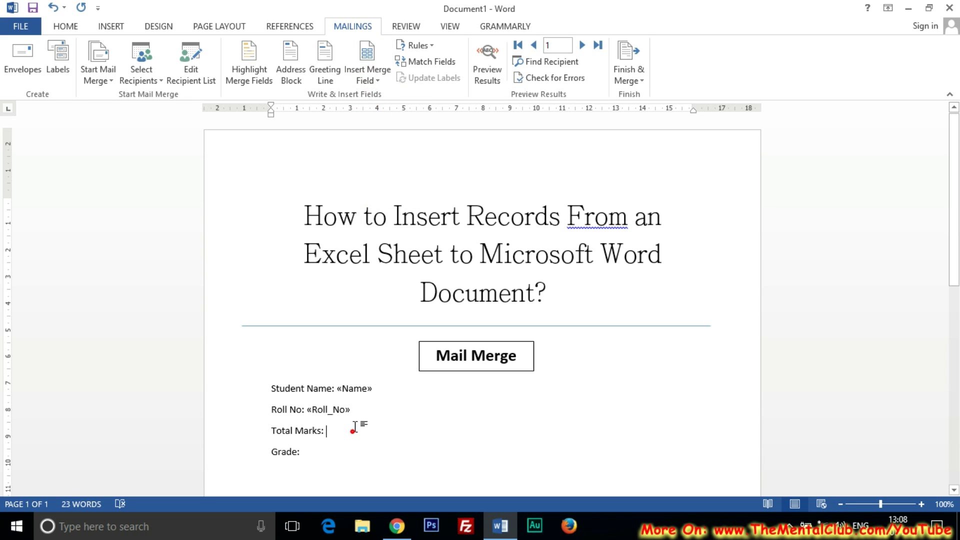
left_click(360, 80)
left_click(380, 129)
left_click(321, 444)
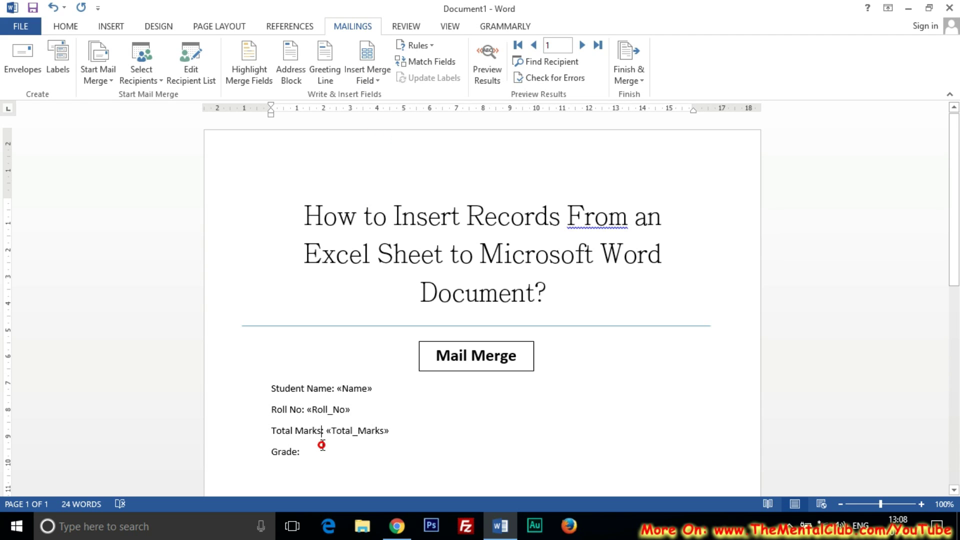
left_click(371, 77)
left_click(377, 143)
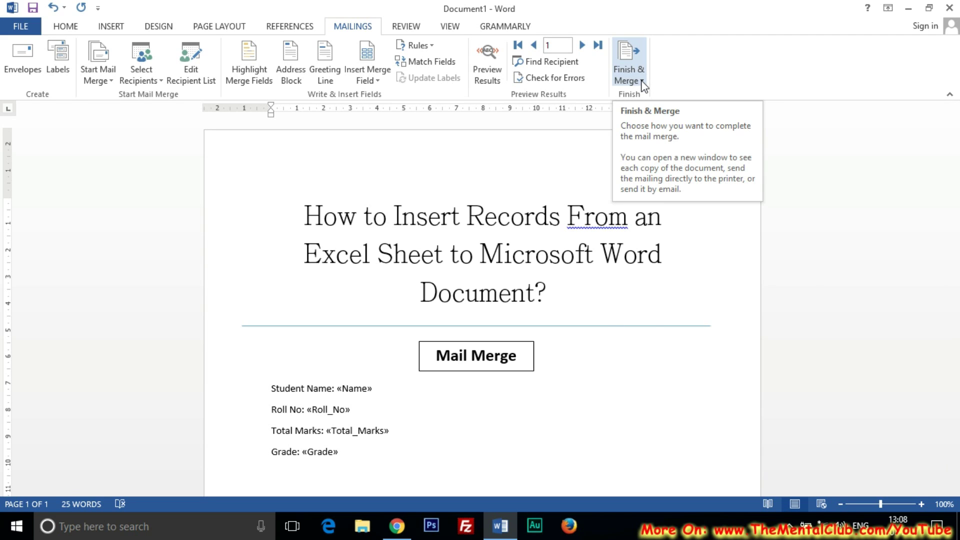
left_click(492, 79)
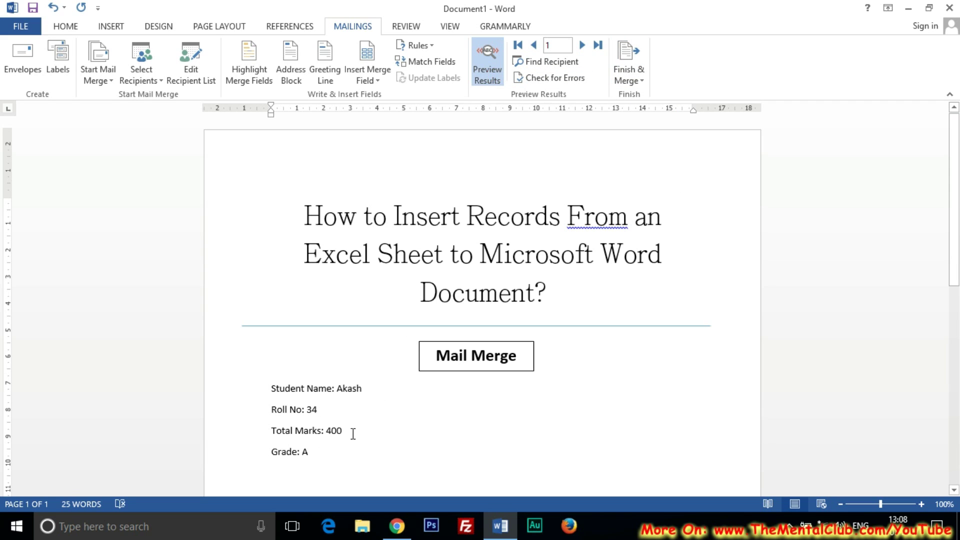
left_click(485, 52)
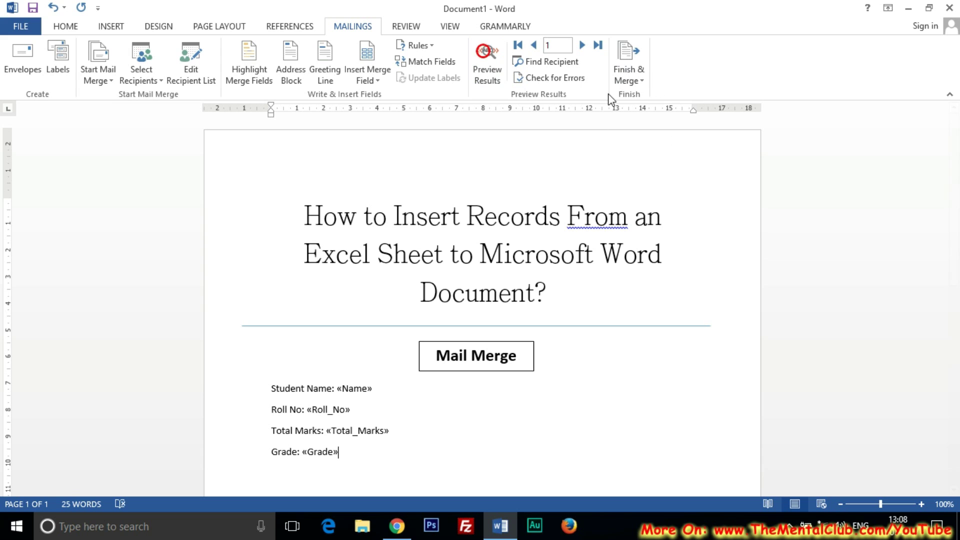
mouse_move(955, 253)
left_mouse_down()
mouse_move(954, 330)
mouse_move(954, 248)
left_mouse_up()
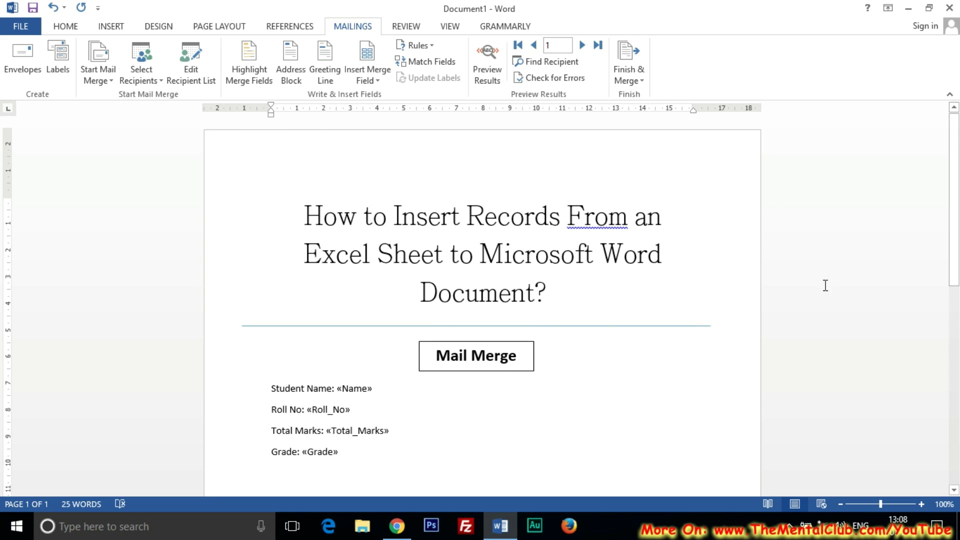
- Merge all records into a new Letters1 document and scroll through the five letters
left_click(637, 81)
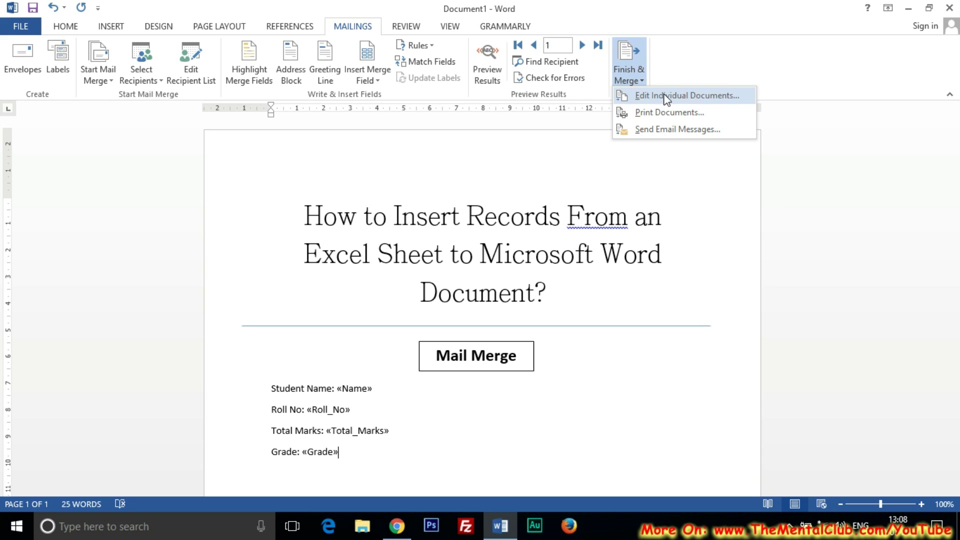
left_click(714, 97)
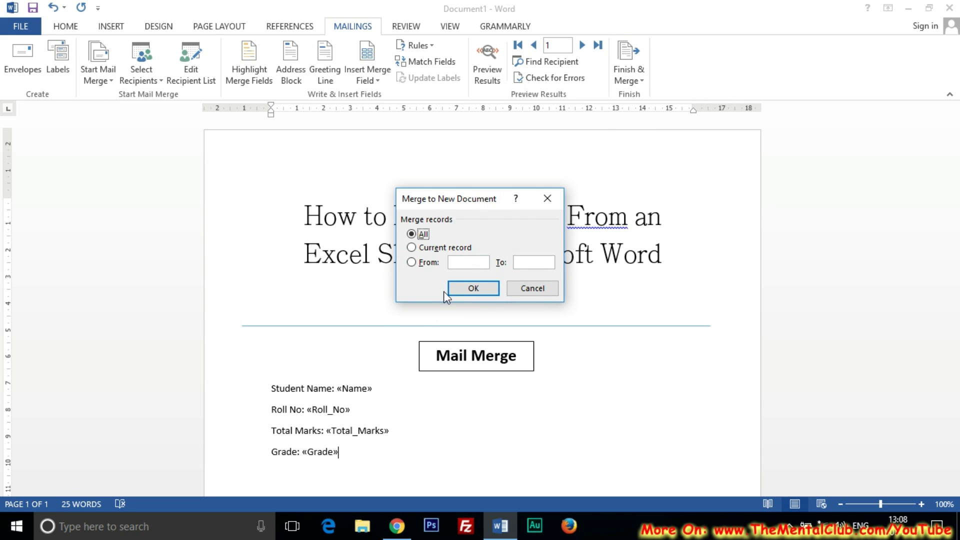
left_click_drag(438, 202, 465, 201)
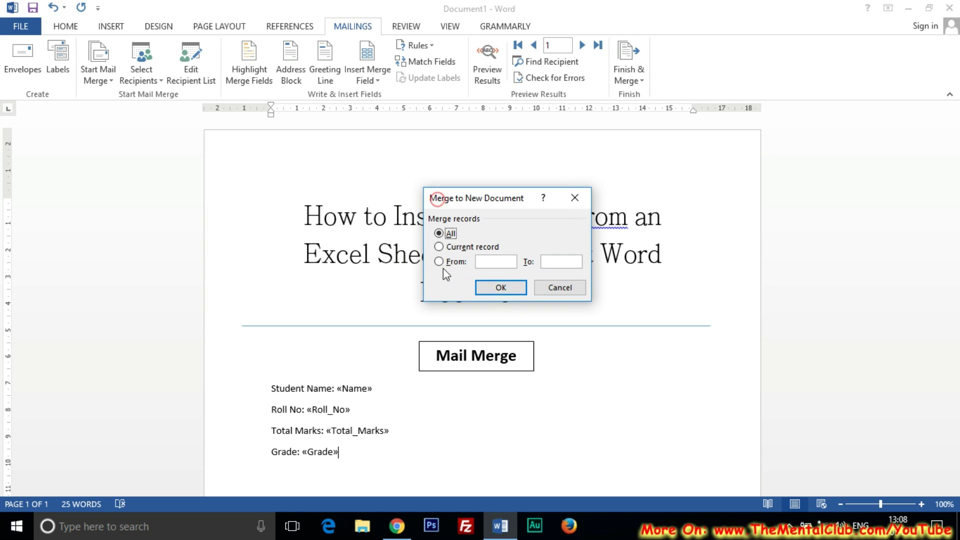
left_click(500, 288)
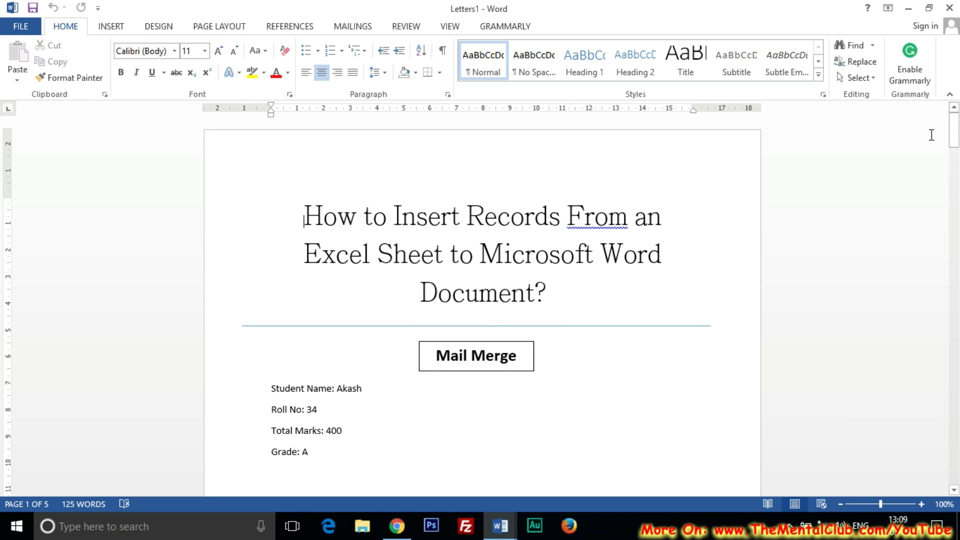
mouse_move(953, 127)
left_mouse_down()
mouse_move(958, 439)
mouse_move(957, 118)
left_mouse_up()
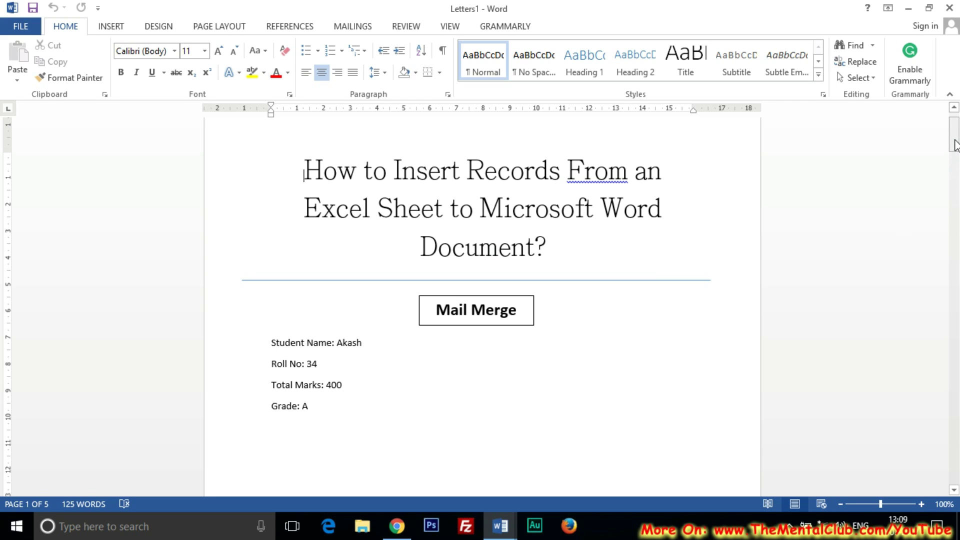
left_click_drag(955, 142, 24, 509)
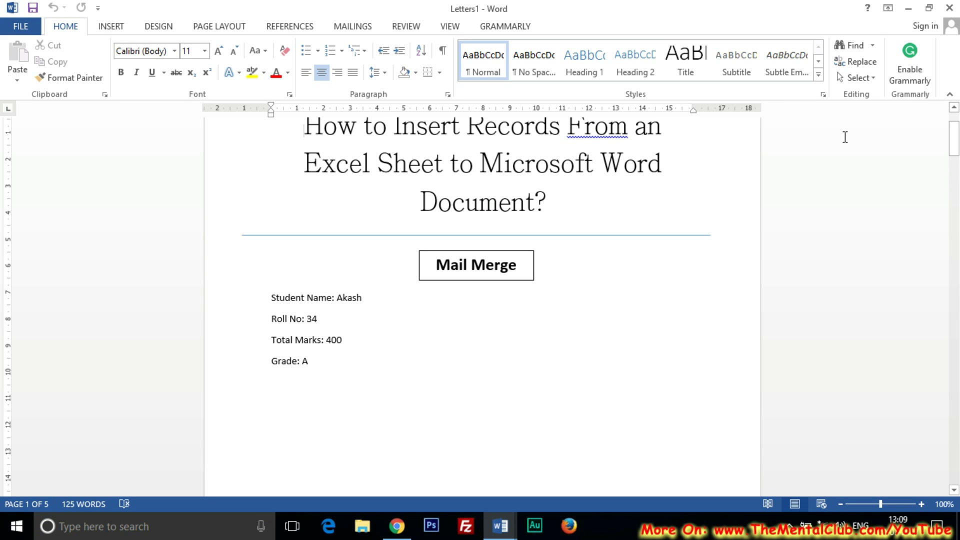
scroll(895, 140, "up", 3)
- Minimize Word, open Test.xlsx read-only, and select the five records in A2:D6
left_click(908, 8)
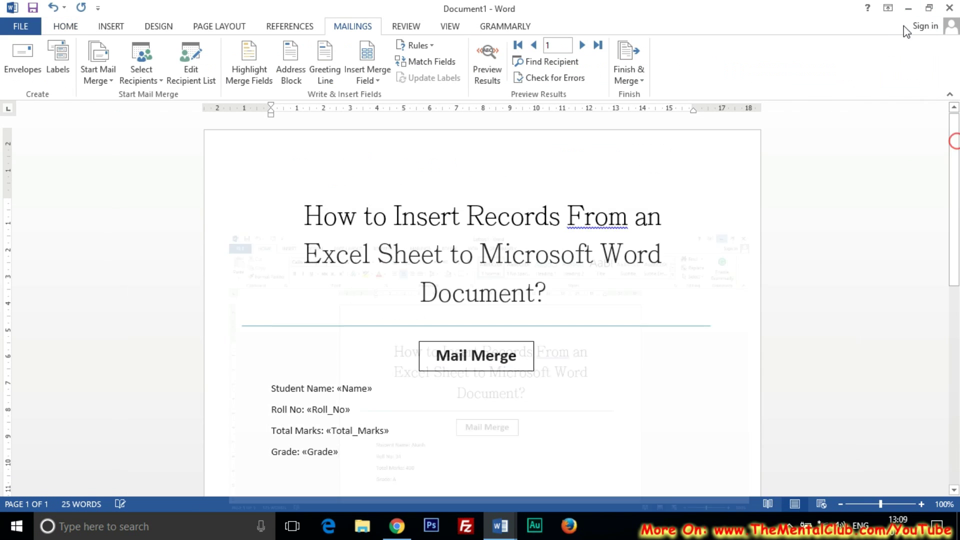
left_click(908, 8)
double_click(407, 235)
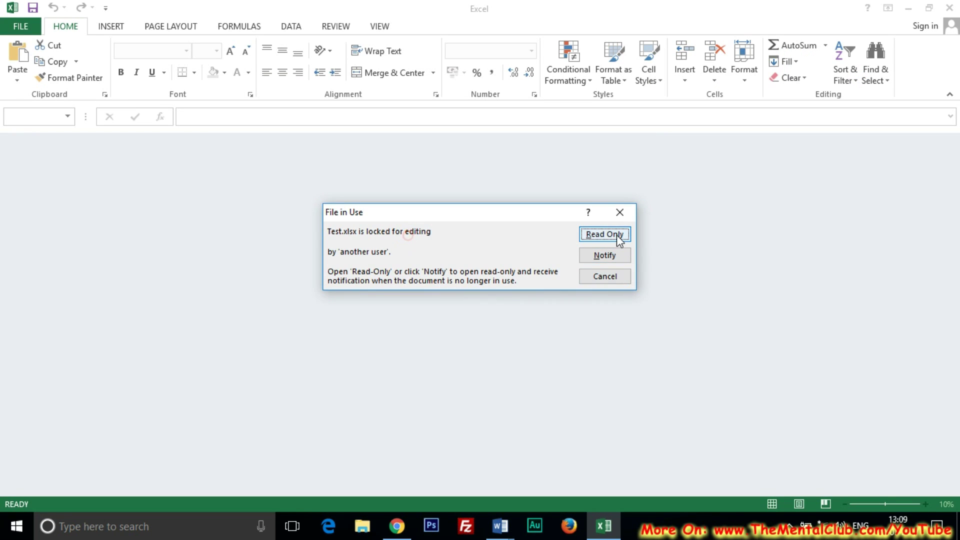
left_click(618, 242)
left_click(42, 180)
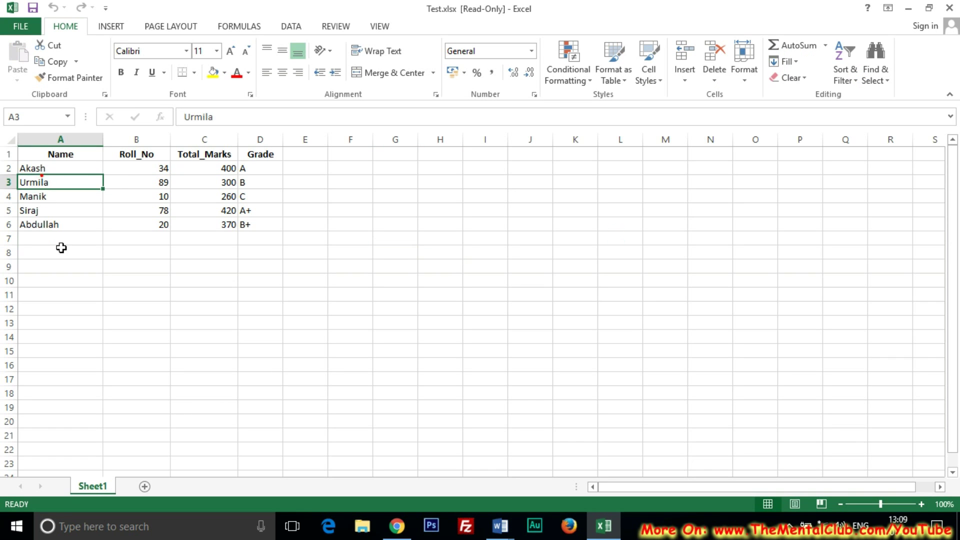
left_click(65, 263)
left_click_drag(32, 170, 251, 225)
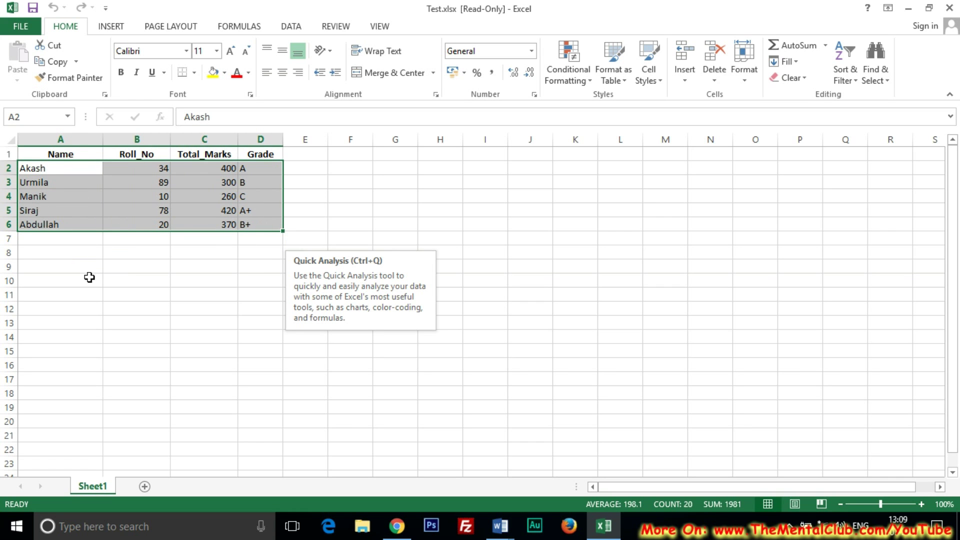
- Close the merged Letters1 document without saving
left_click(499, 526)
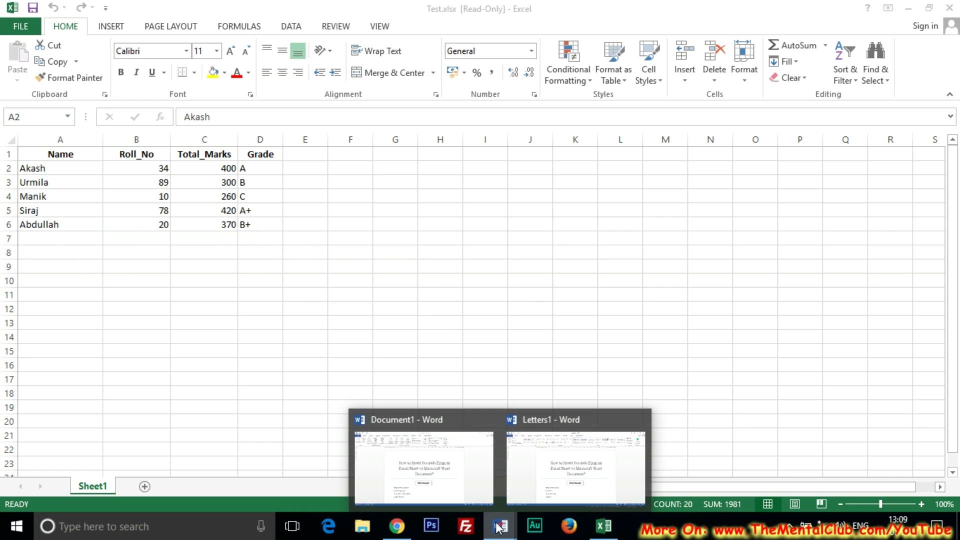
left_click(561, 482)
left_click_drag(954, 299, 952, 120)
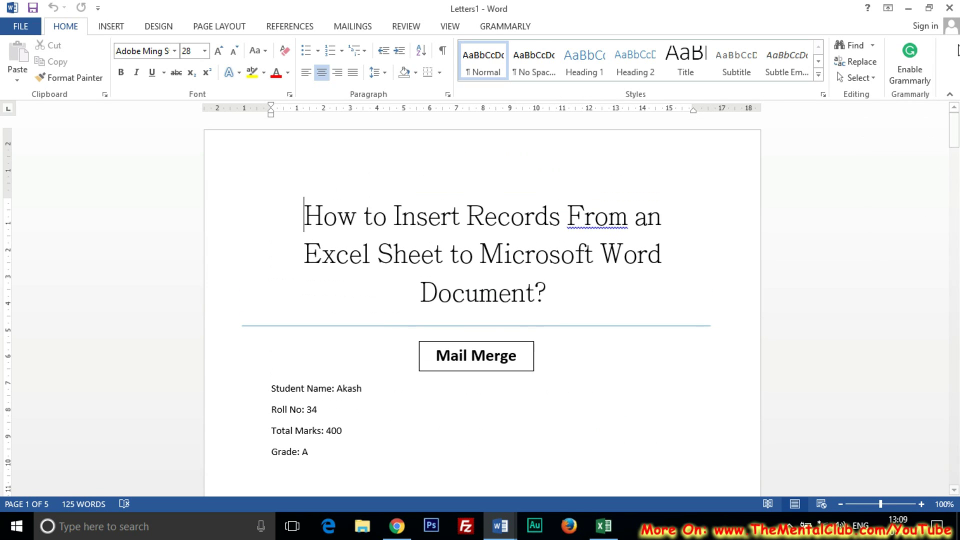
left_click(949, 9)
left_click(467, 294)
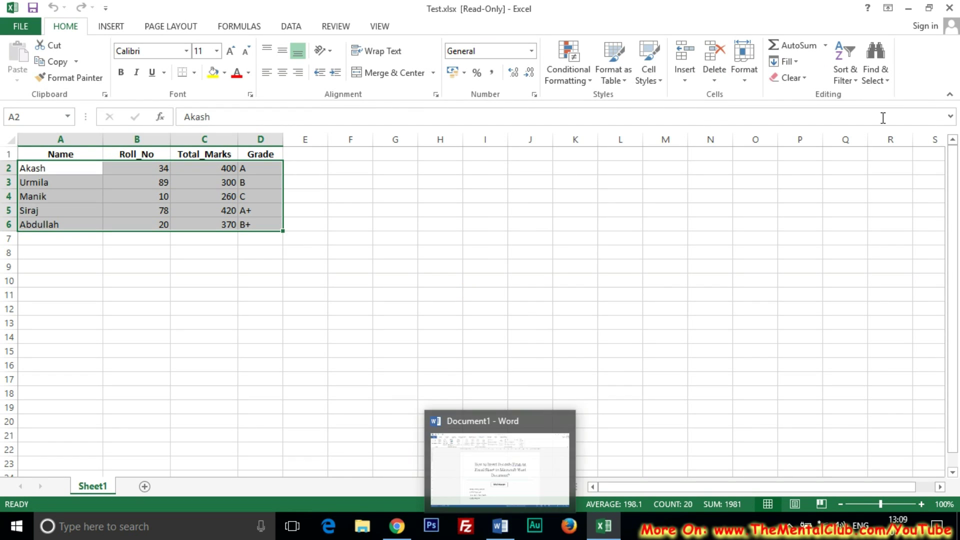
- Select the names in A3 and A5, then close Excel with Alt+F4
left_click(472, 338)
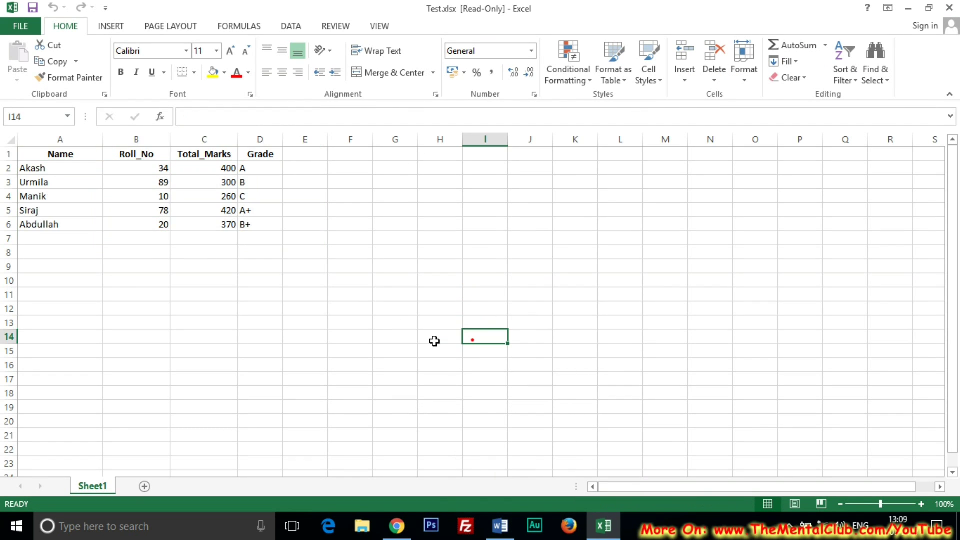
left_click(28, 184)
left_click(28, 210)
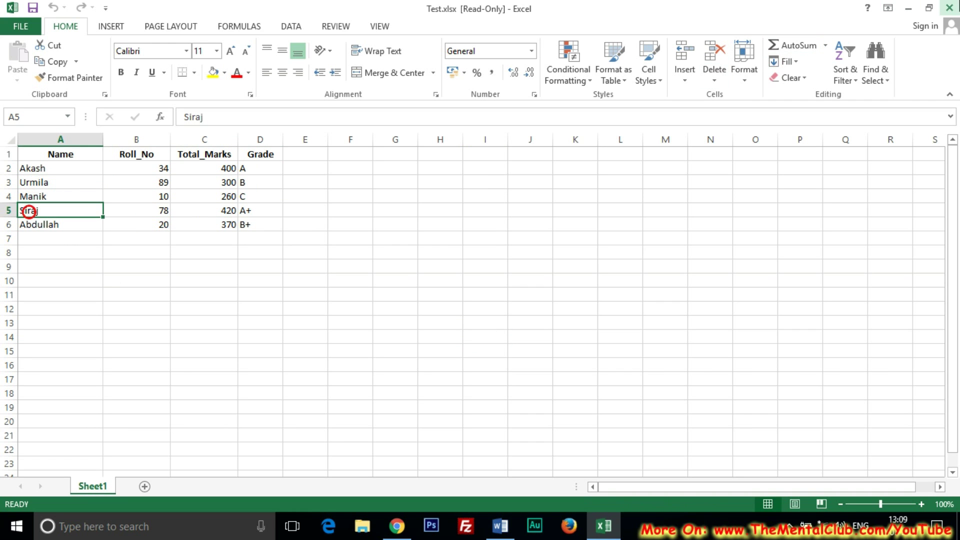
key("alt+F4")
- Merge records 3 to 5 into a new document via Edit Individual Documents
left_click(500, 526)
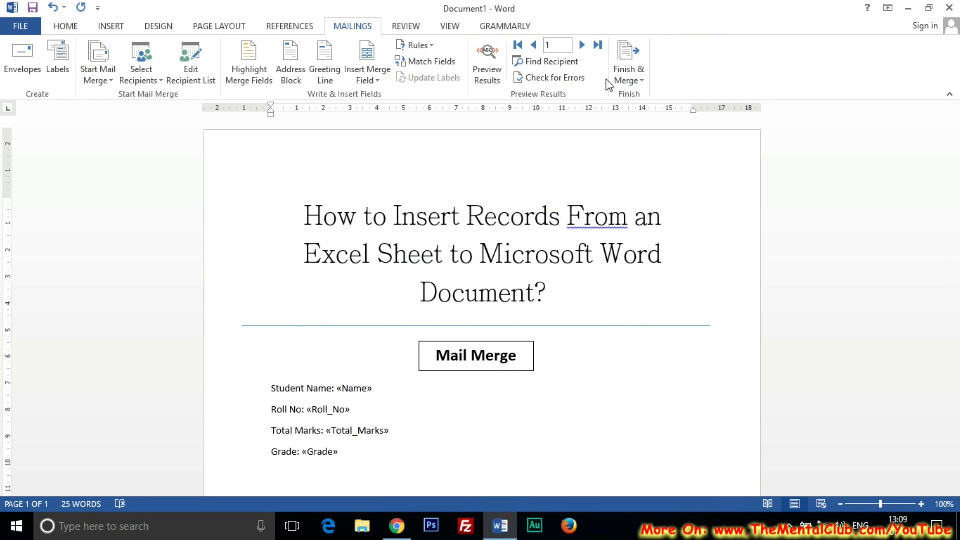
left_click(631, 75)
left_click(676, 94)
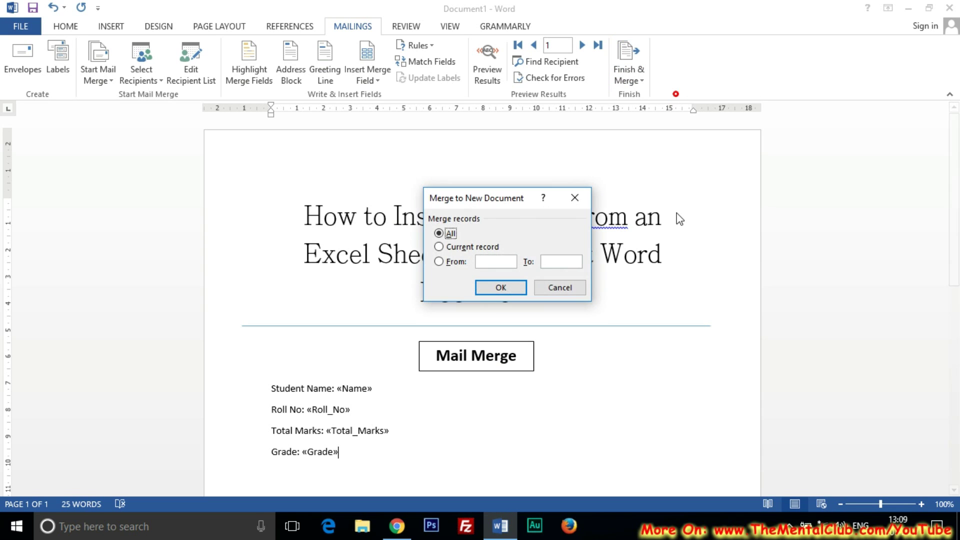
left_click_drag(461, 200, 491, 163)
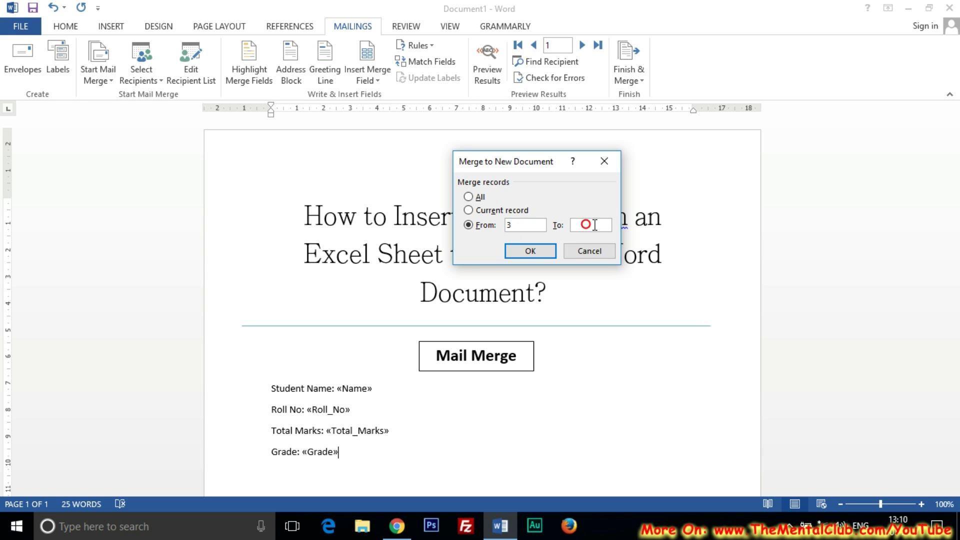
left_click(542, 251)
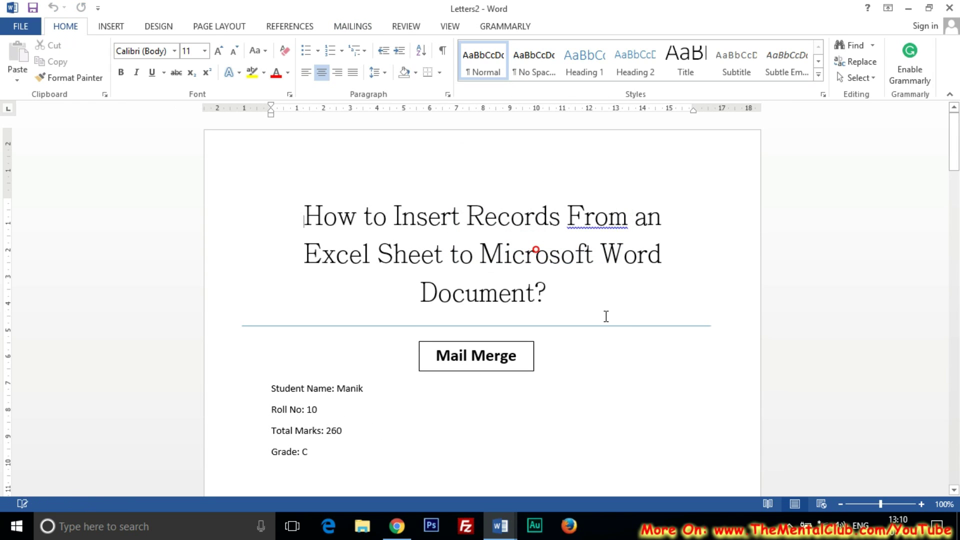
- Scroll through the three Letters2 pages and reopen Test.xlsx from the desktop
left_click(956, 162)
left_click_drag(955, 163, 955, 187)
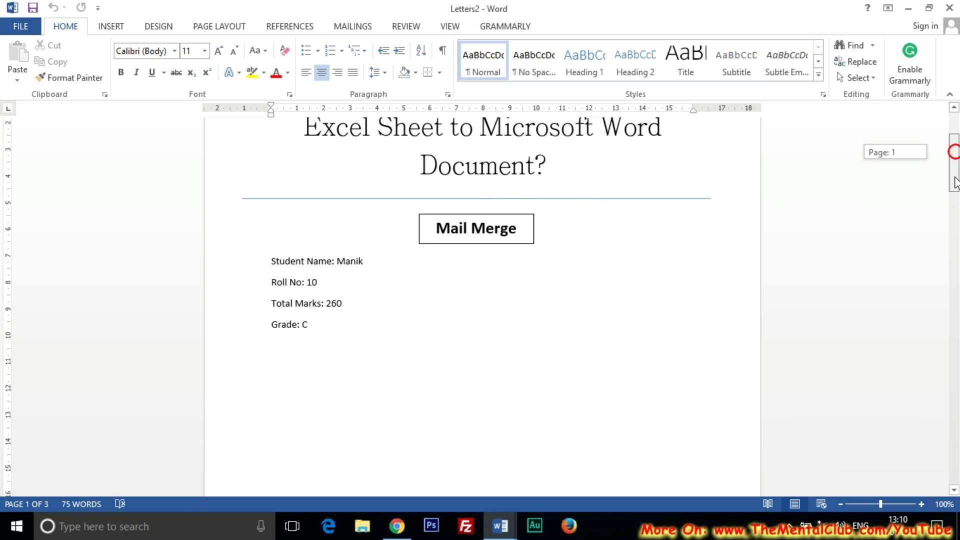
left_click(338, 221)
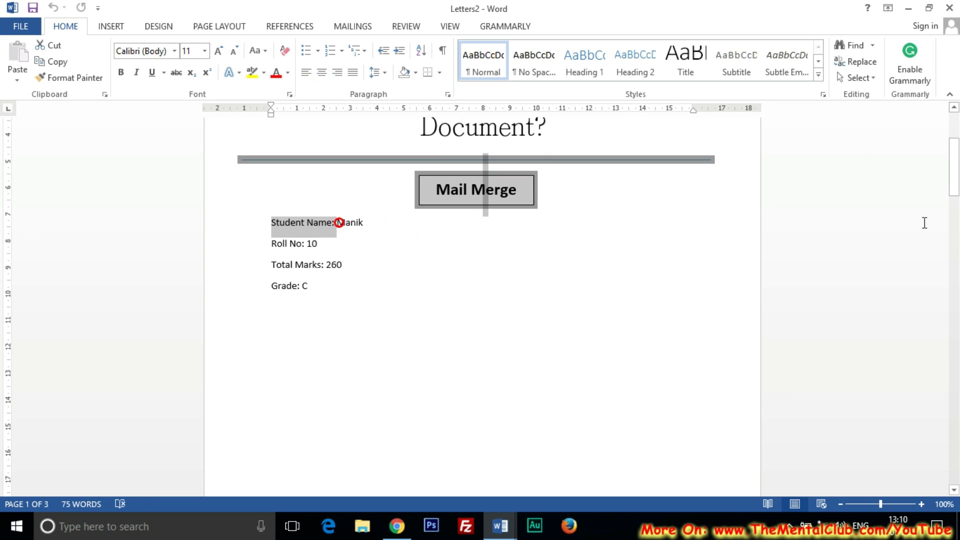
mouse_move(956, 181)
left_mouse_down()
mouse_move(923, 215)
mouse_move(934, 302)
mouse_move(953, 276)
mouse_move(880, 349)
mouse_move(769, 386)
left_mouse_up()
left_click(433, 353)
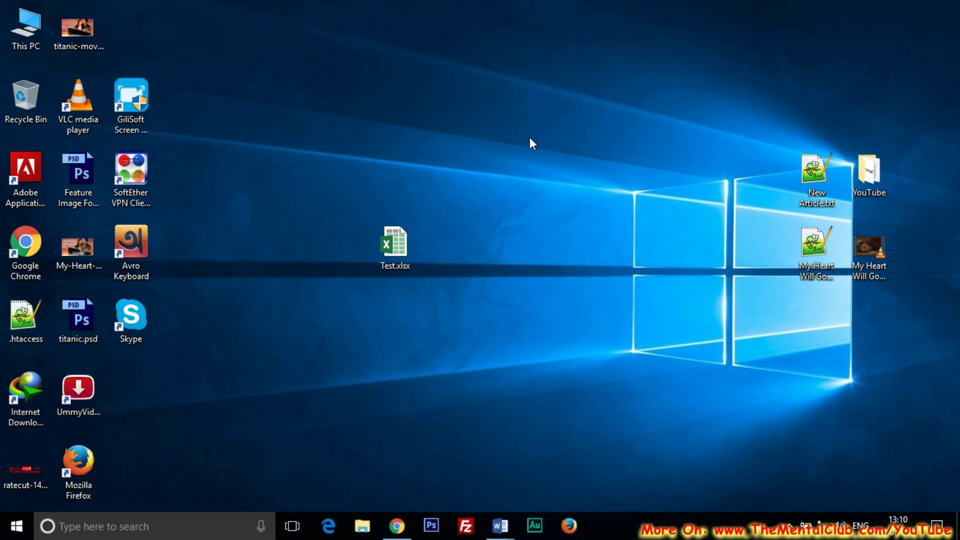
double_click(397, 250)
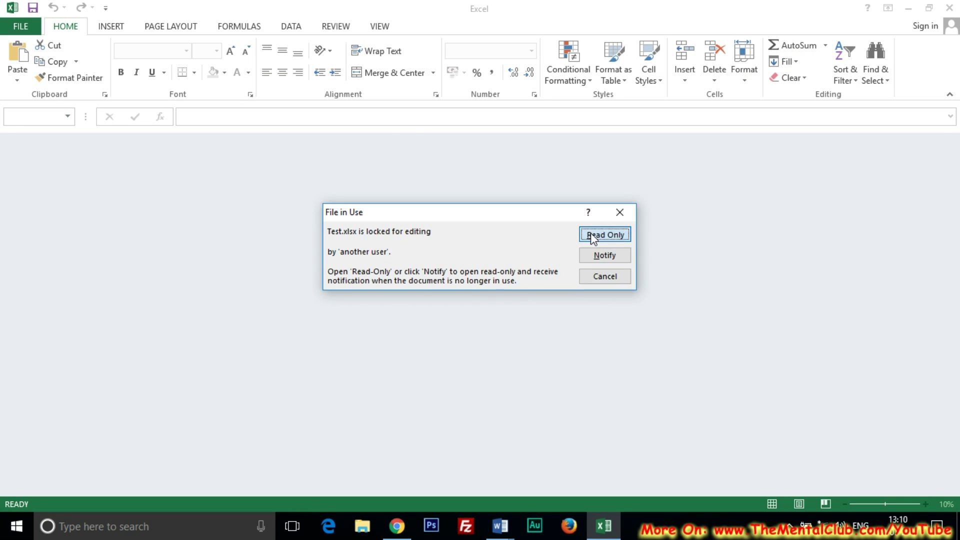
- Open Test.xlsx read-only and select the first student's name in cell A2
left_click(590, 233)
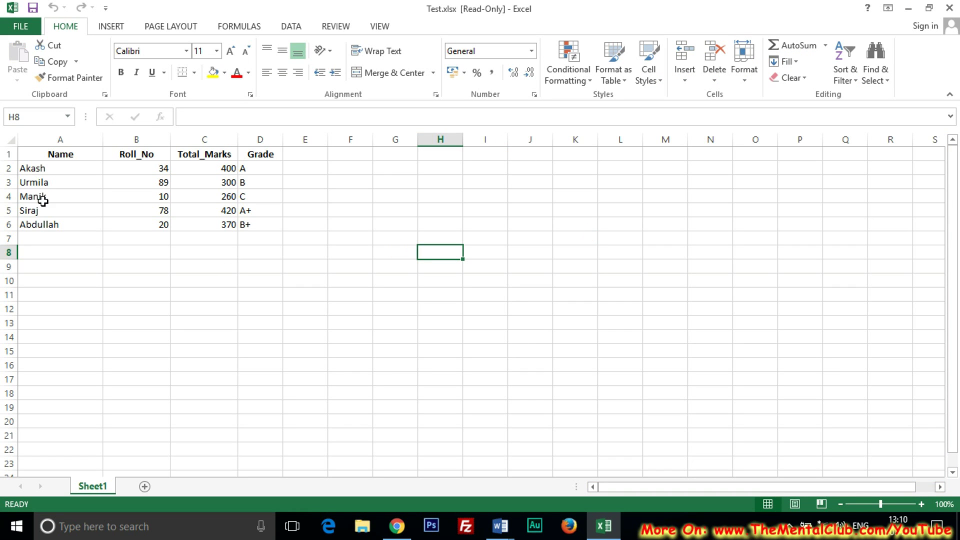
left_click(952, 235)
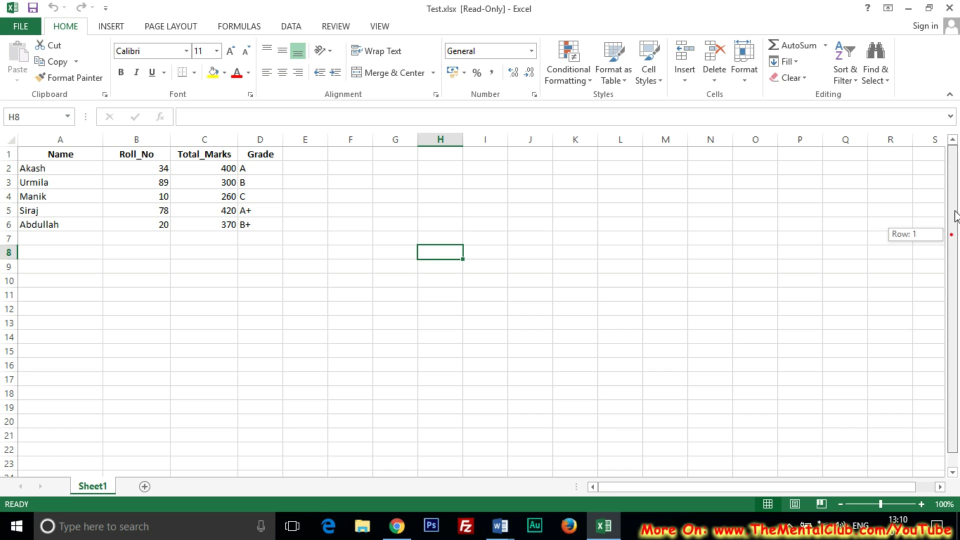
left_click(64, 173)
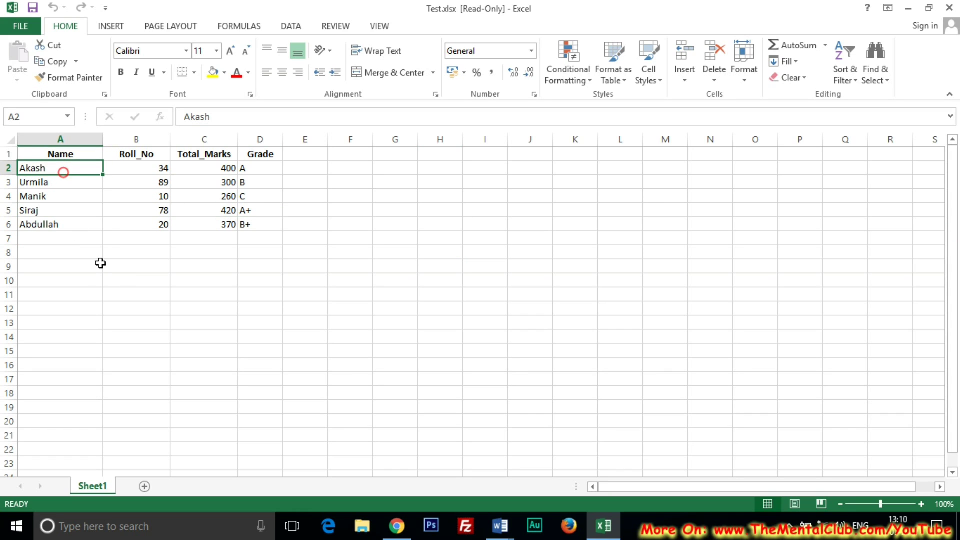
- Review the student names in cells A3 to A6, then return to the merged Letters2 document
left_click(42, 183)
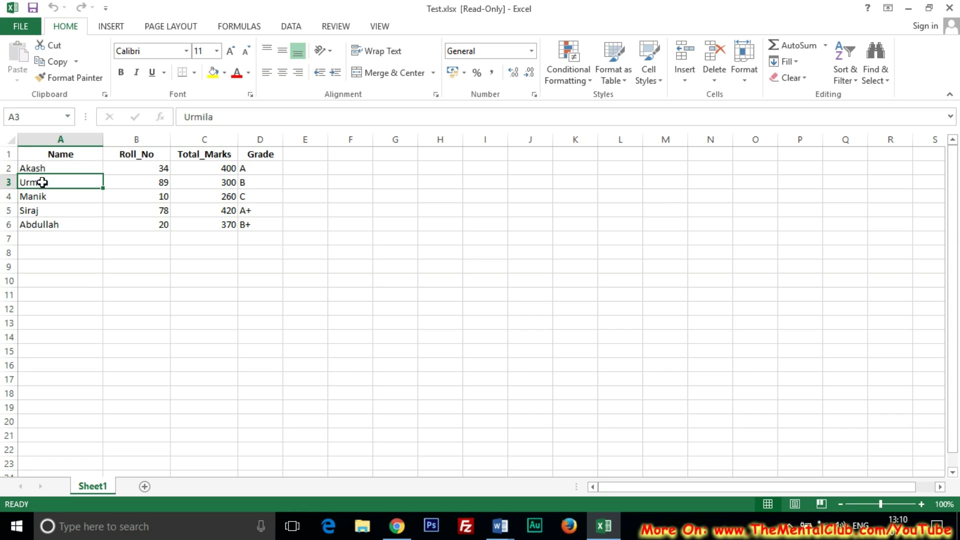
left_click(42, 192)
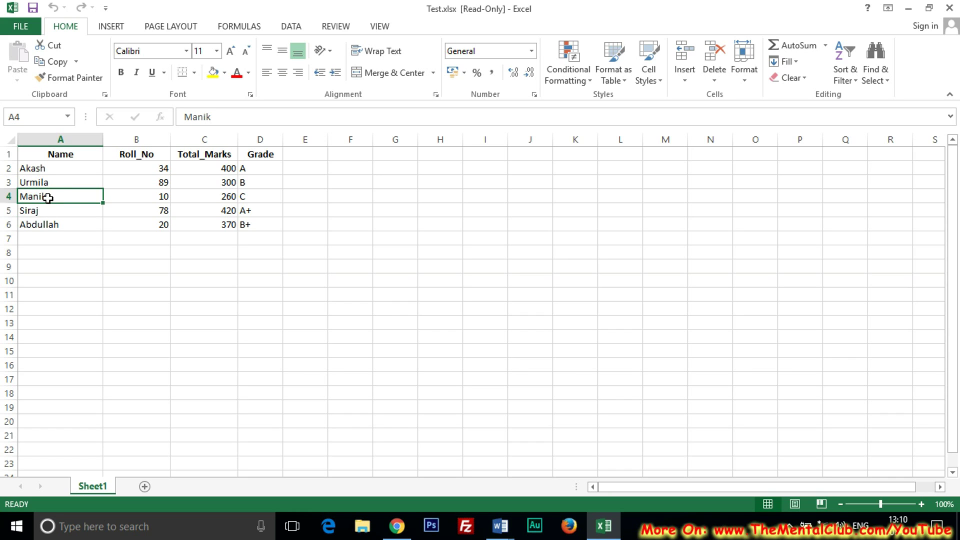
left_click(40, 213)
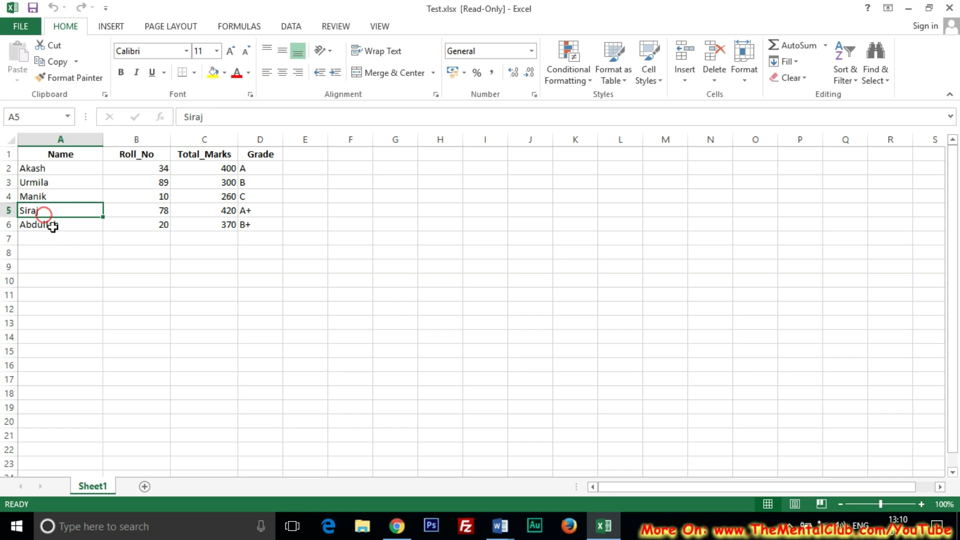
left_click(53, 226)
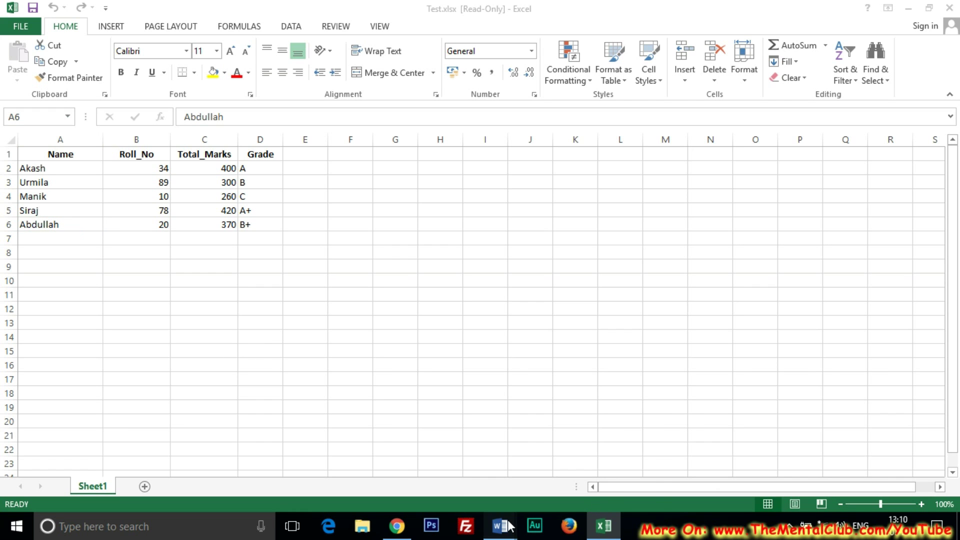
mouse_move(500, 525)
left_click(564, 481)
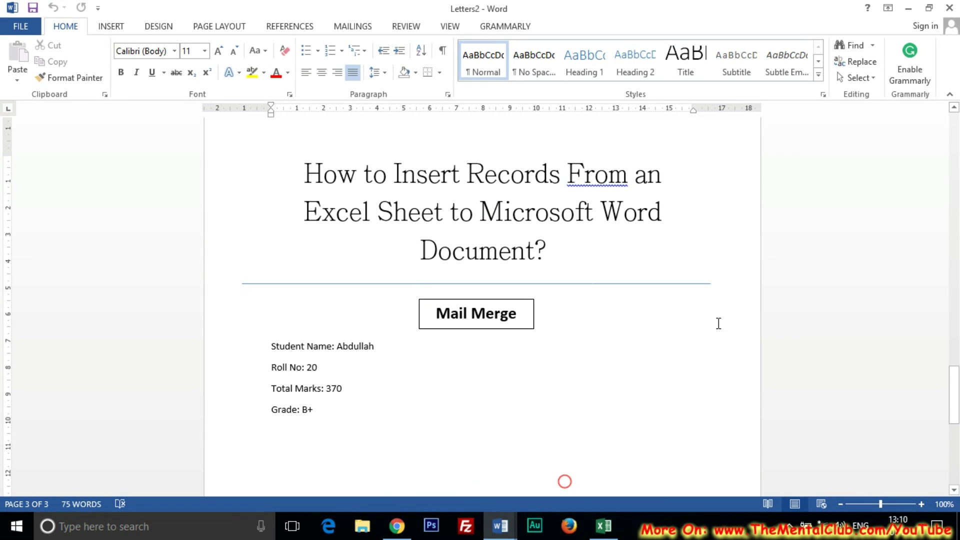
left_click_drag(955, 375, 958, 127)
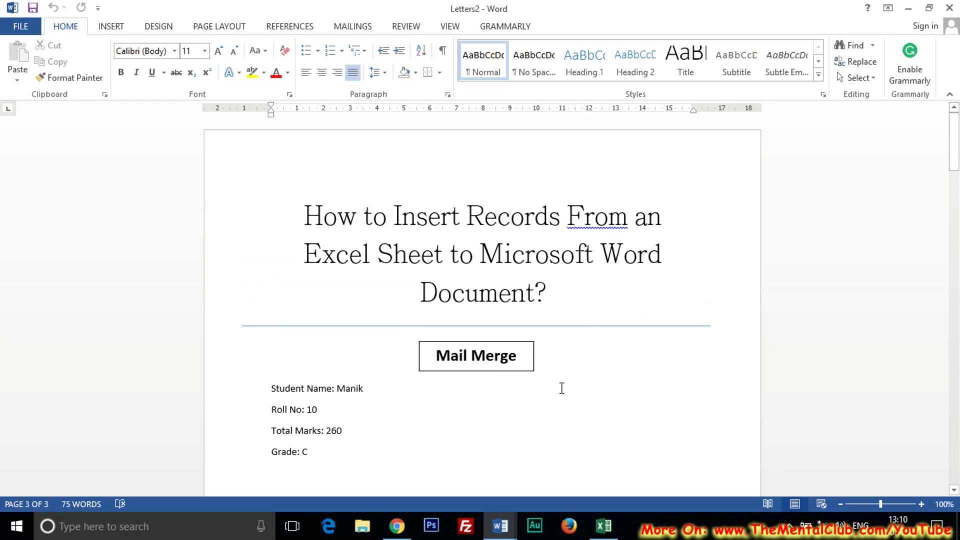
left_click(409, 447)
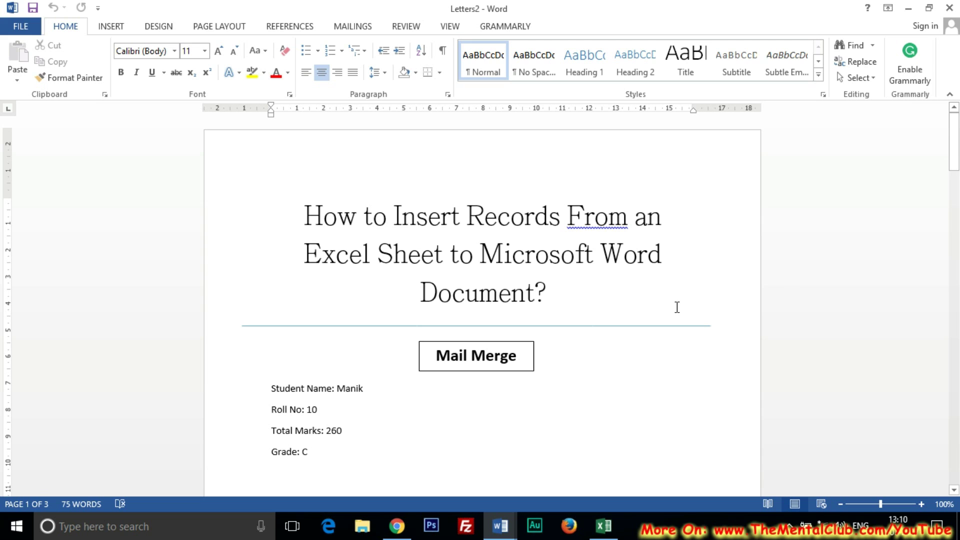
left_click_drag(959, 176, 958, 135)
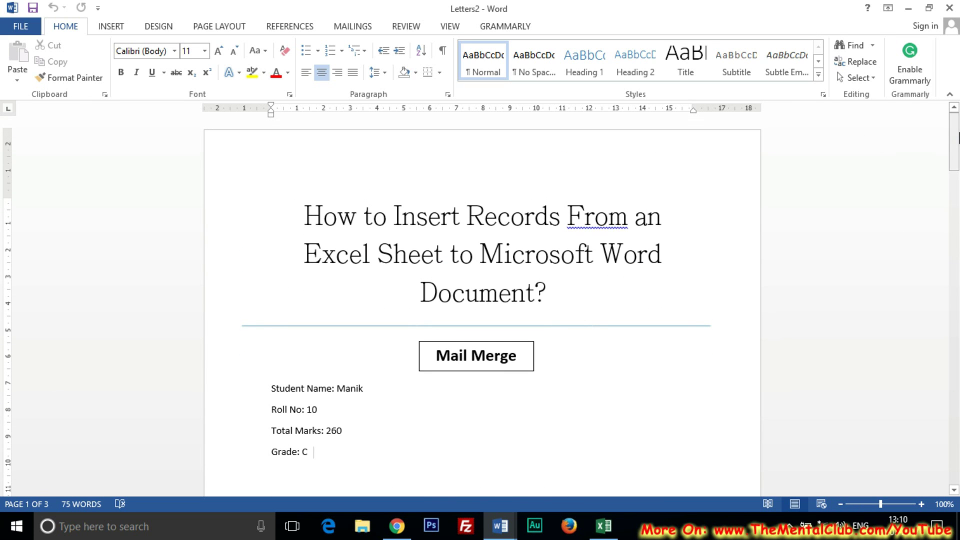